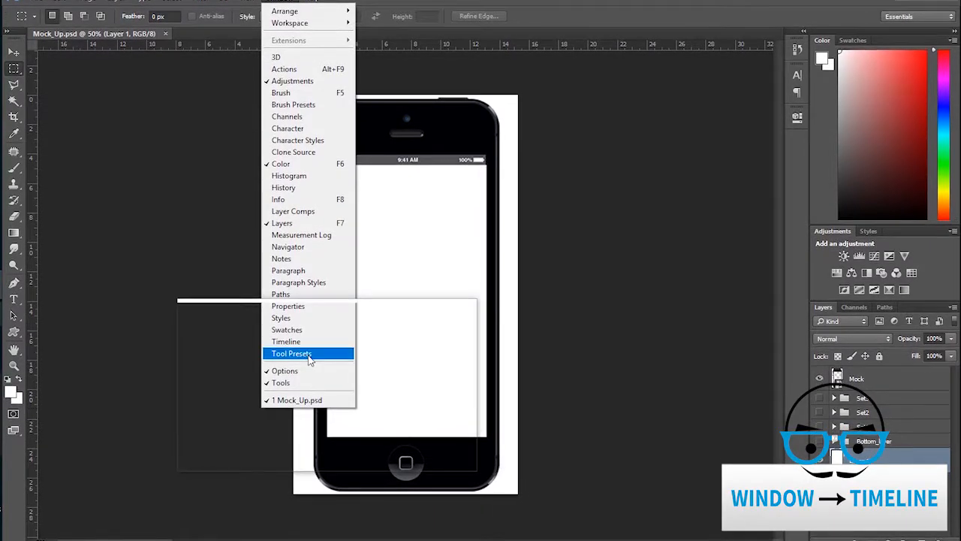
Open the Timeline, create a video timeline for the mock-up, and fit the whole phone in view.
{"action": "left_click", "coordinate": [300, 342]}
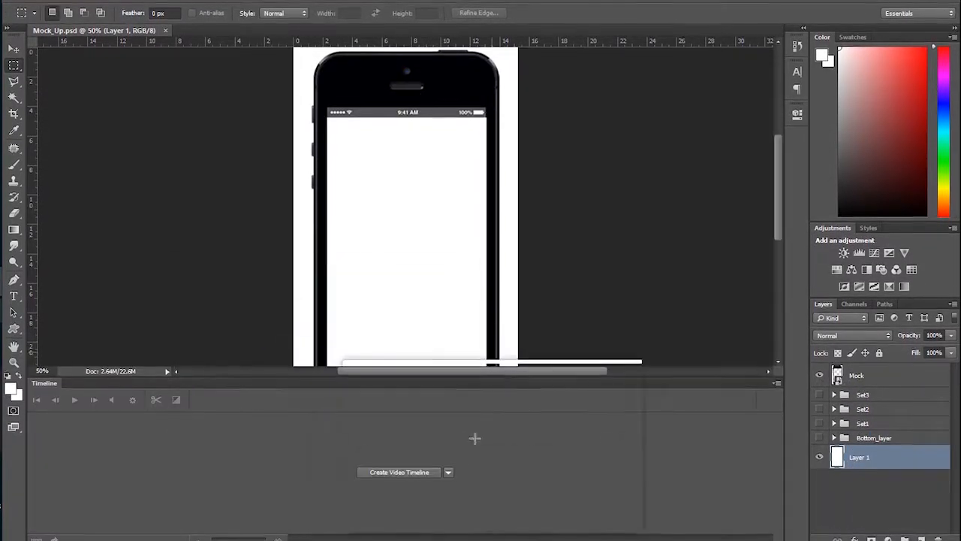
{"action": "left_click", "coordinate": [425, 472]}
{"action": "key", "text": "ctrl+0"}
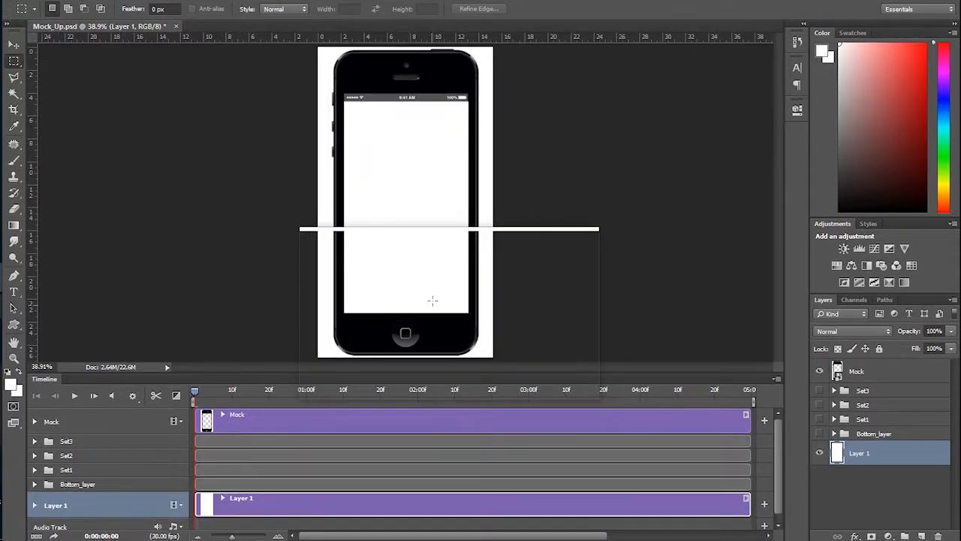
Show the Bottom_layer group with only its subgroup 1 visible, and show the Set1 group.
{"action": "left_click", "coordinate": [819, 434]}
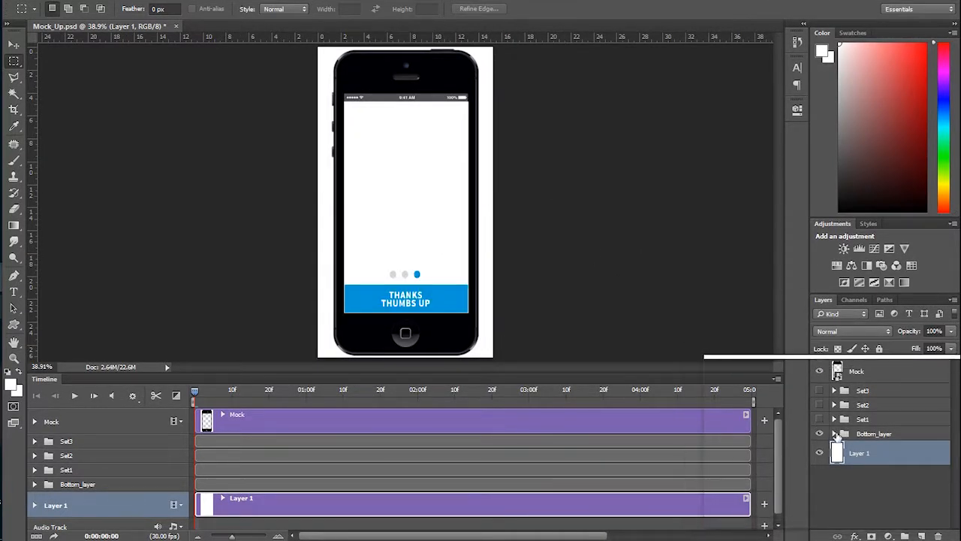
{"action": "left_click", "coordinate": [835, 434]}
{"action": "left_click", "coordinate": [820, 447]}
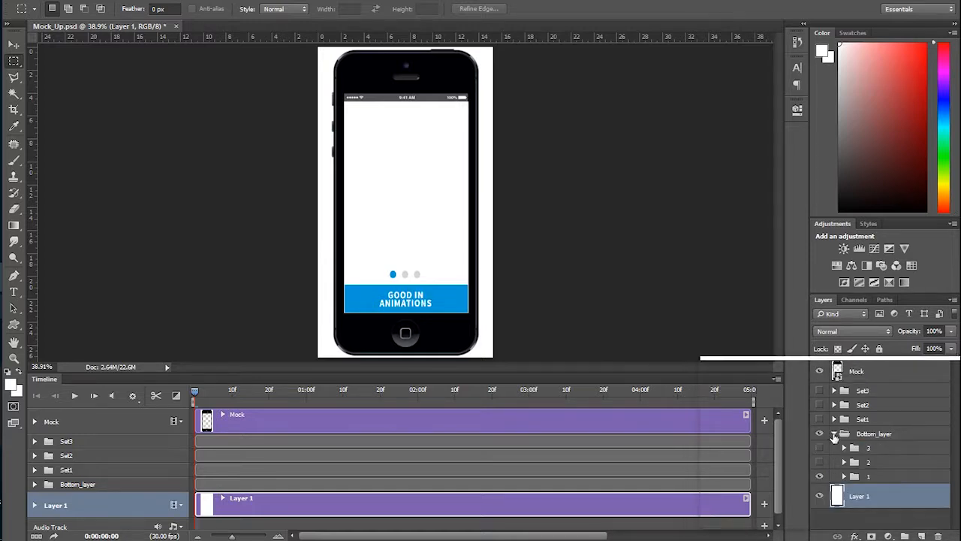
{"action": "left_click", "coordinate": [835, 434]}
{"action": "left_click", "coordinate": [819, 419]}
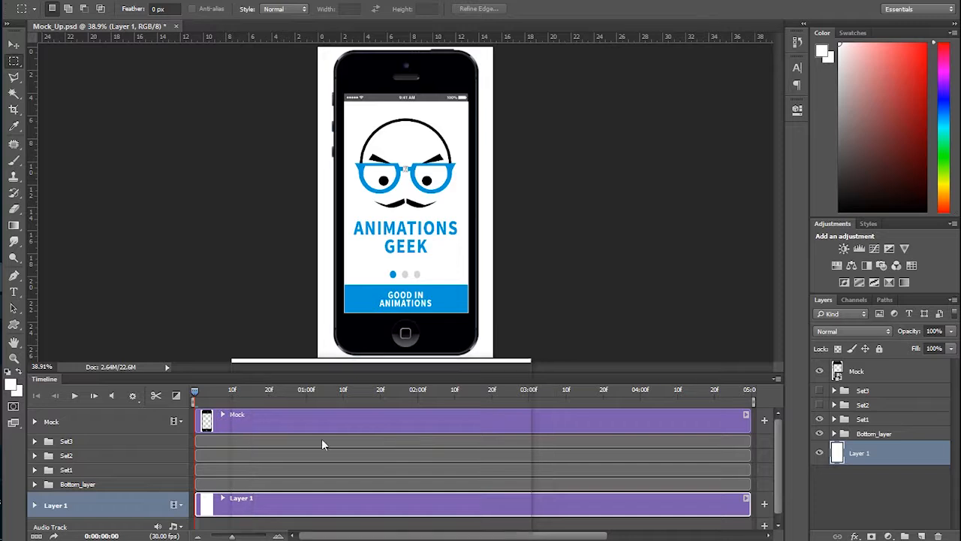
Add Transform keyframes to the Logo layer in Set1 at frames 10 and 20 of the timeline.
{"action": "scroll", "coordinate": [293, 446], "scroll_direction": "down", "scroll_amount": 1}
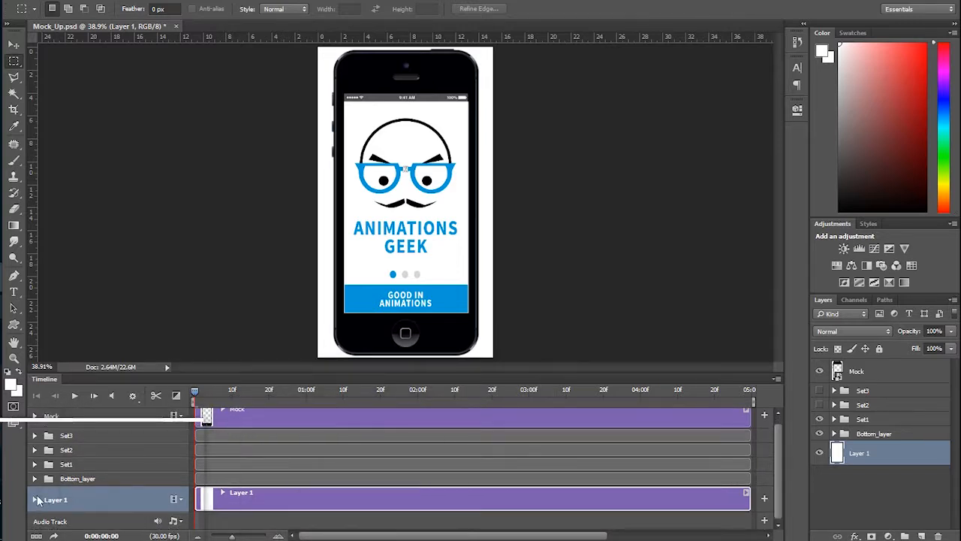
{"action": "left_click", "coordinate": [33, 463]}
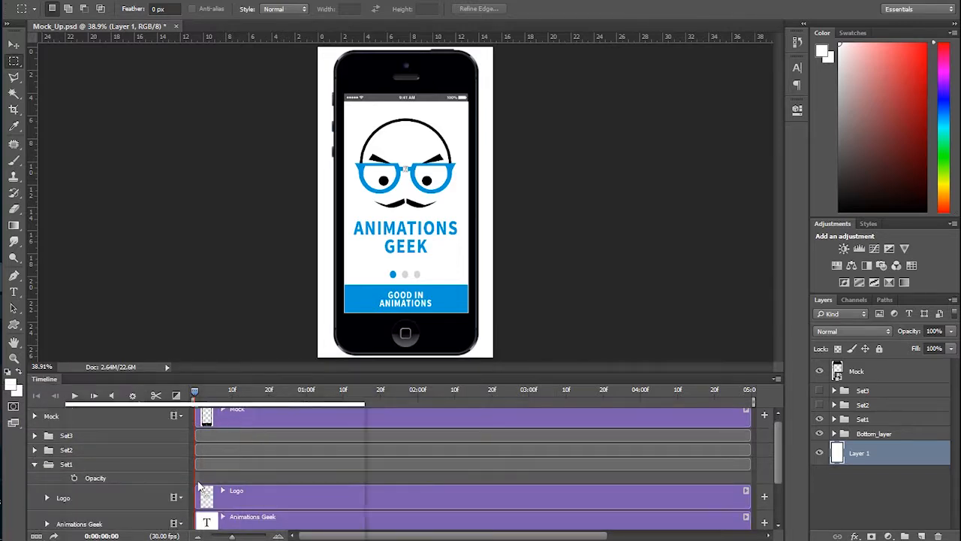
{"action": "scroll", "coordinate": [266, 464], "scroll_direction": "down", "scroll_amount": 2}
{"action": "left_click", "coordinate": [263, 445]}
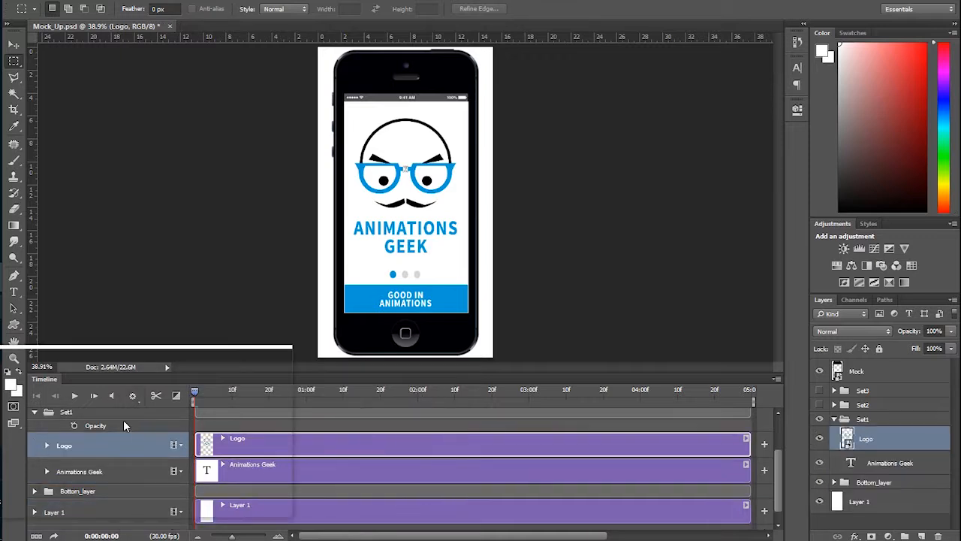
{"action": "left_click", "coordinate": [48, 445]}
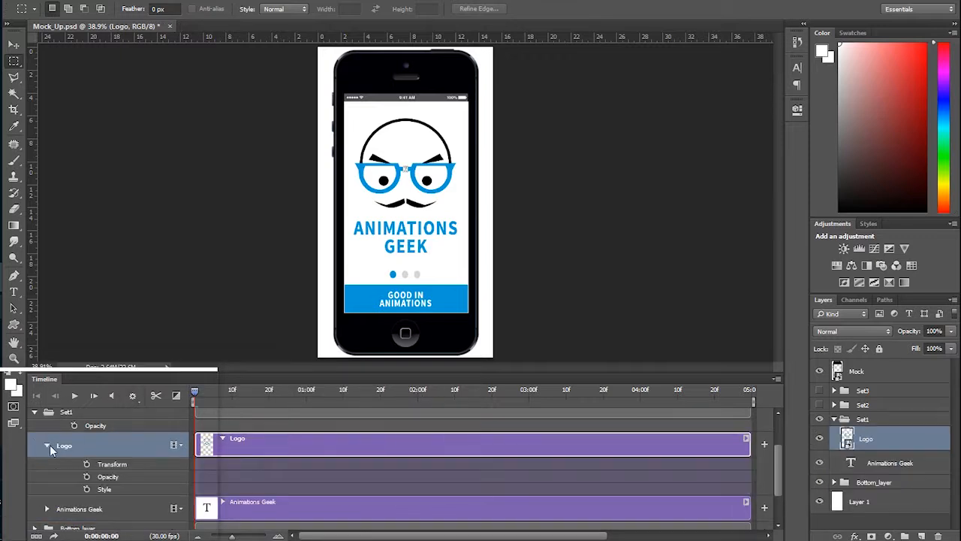
{"action": "left_click", "coordinate": [91, 464]}
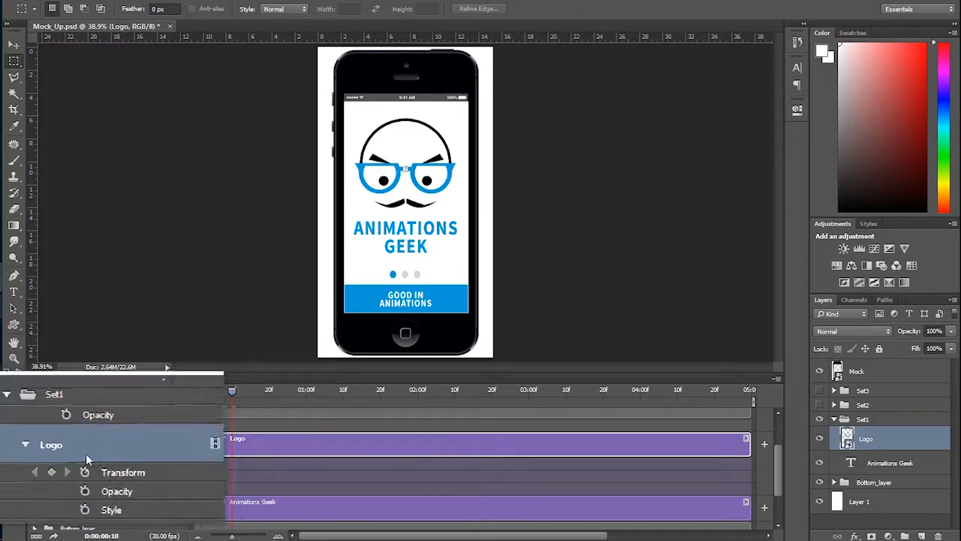
{"action": "left_click", "coordinate": [65, 463]}
{"action": "left_click_drag", "start_coordinate": [232, 392], "coordinate": [269, 390]}
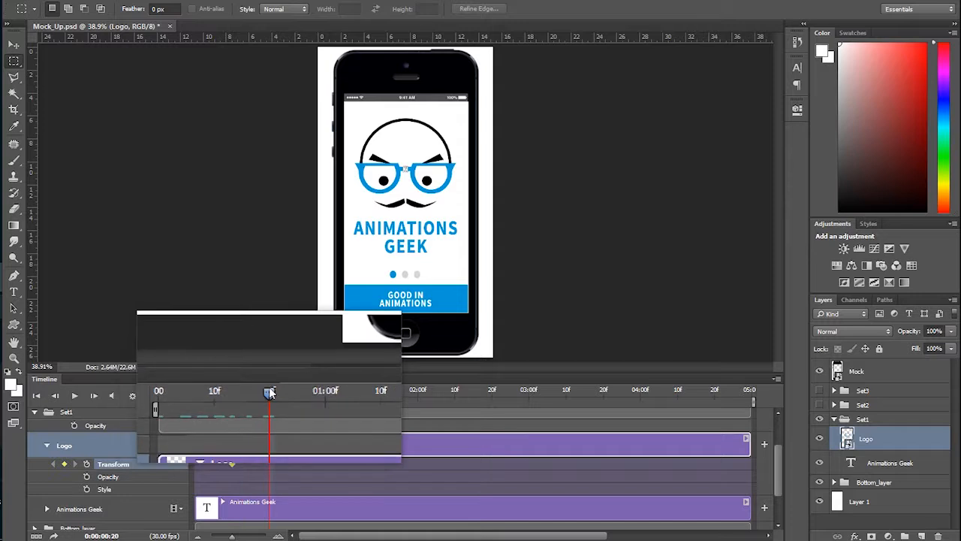
{"action": "left_click", "coordinate": [64, 464]}
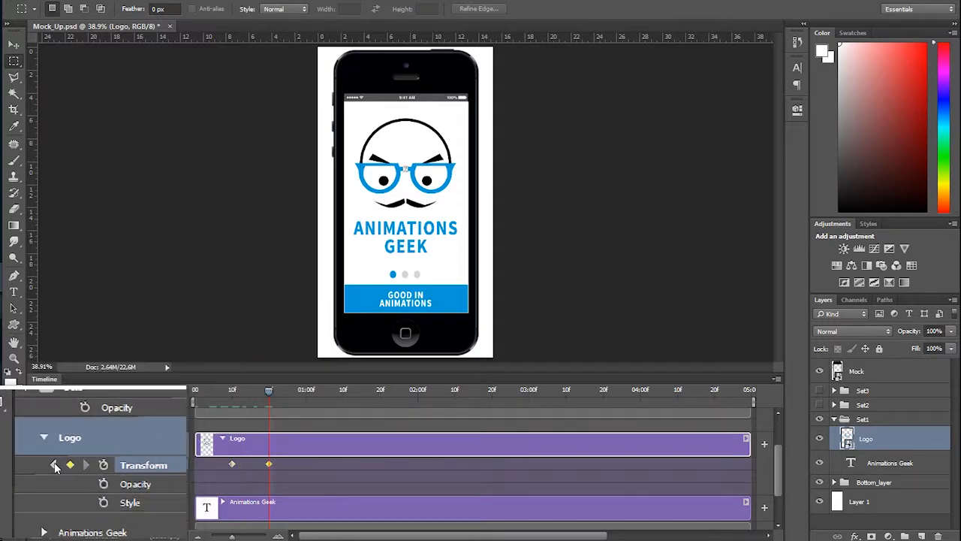
Move the logo slightly upward at its frame 10 Transform keyframe and scrub forward to frame 20.
{"action": "left_click", "coordinate": [55, 463]}
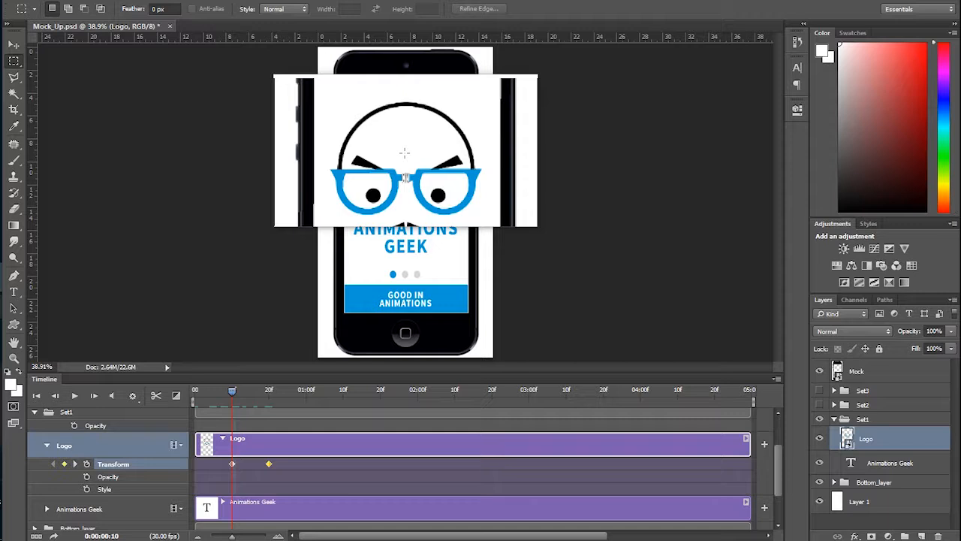
{"action": "left_click", "coordinate": [14, 43]}
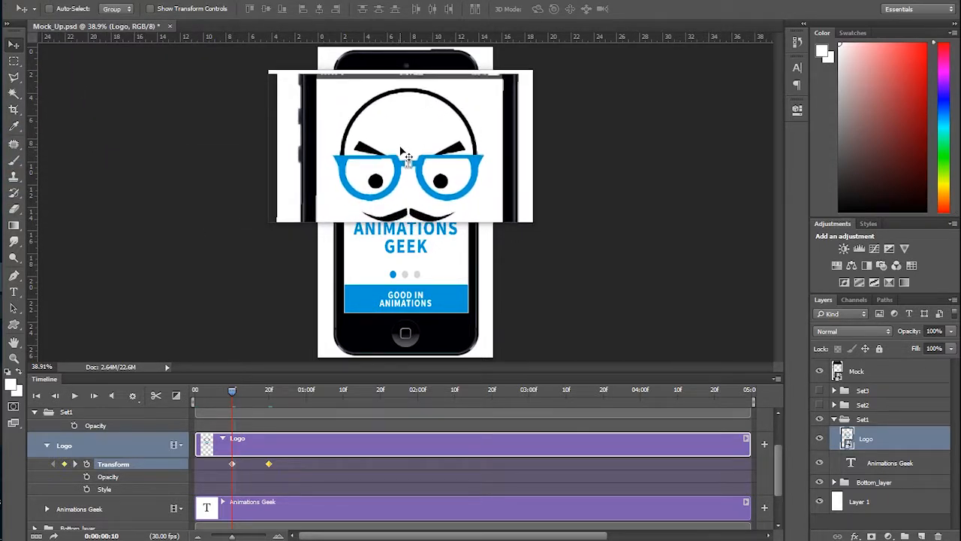
{"action": "left_click_drag", "start_coordinate": [232, 391], "coordinate": [269, 391]}
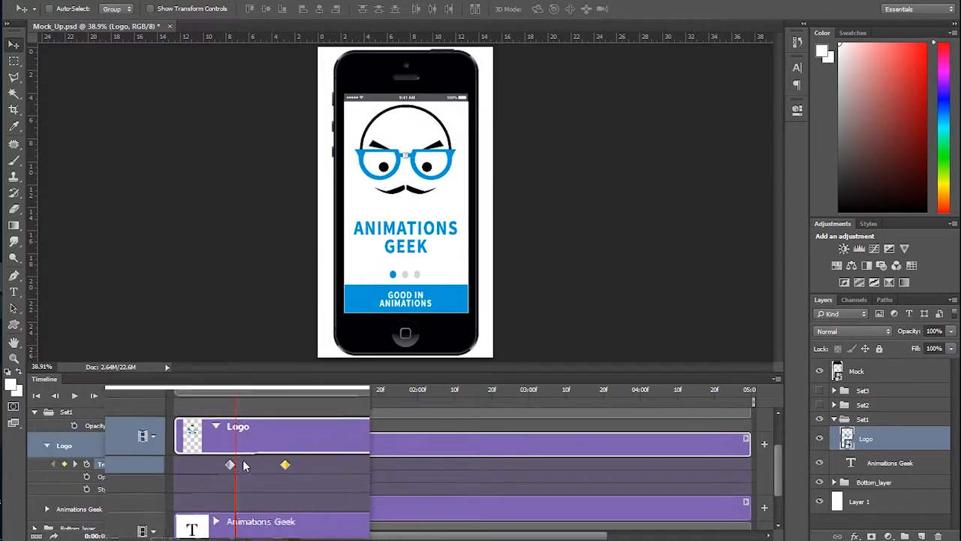
Add Opacity keyframes to the Logo layer at frames 20 and 10, with 0% opacity at frame 10.
{"action": "left_click", "coordinate": [77, 479]}
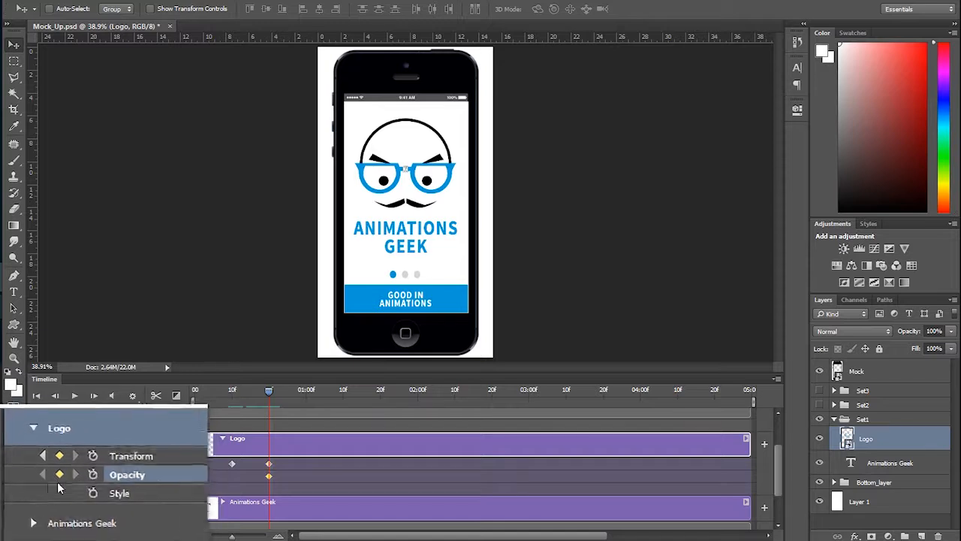
{"action": "left_click", "coordinate": [53, 463]}
{"action": "left_click", "coordinate": [64, 476]}
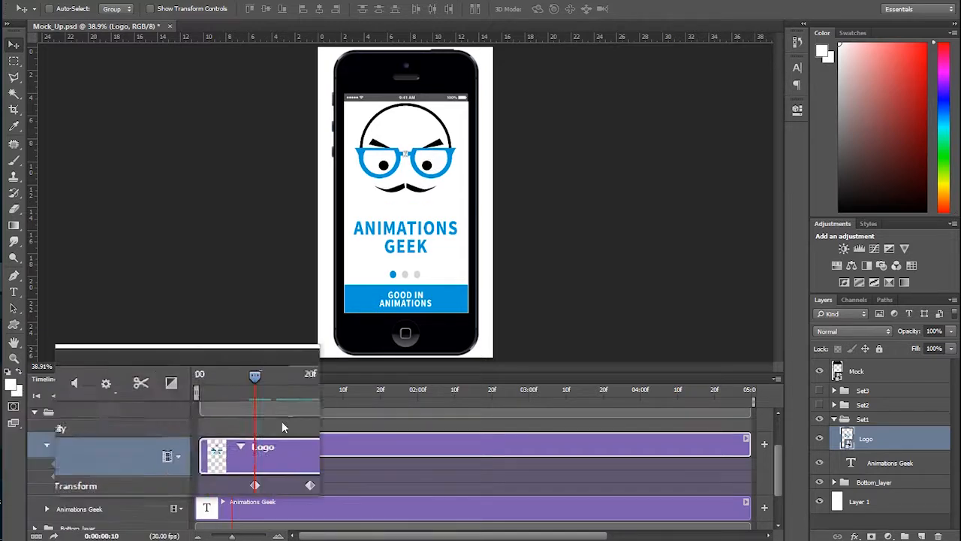
{"action": "left_click", "coordinate": [951, 331]}
{"action": "left_click_drag", "start_coordinate": [951, 350], "coordinate": [824, 350]}
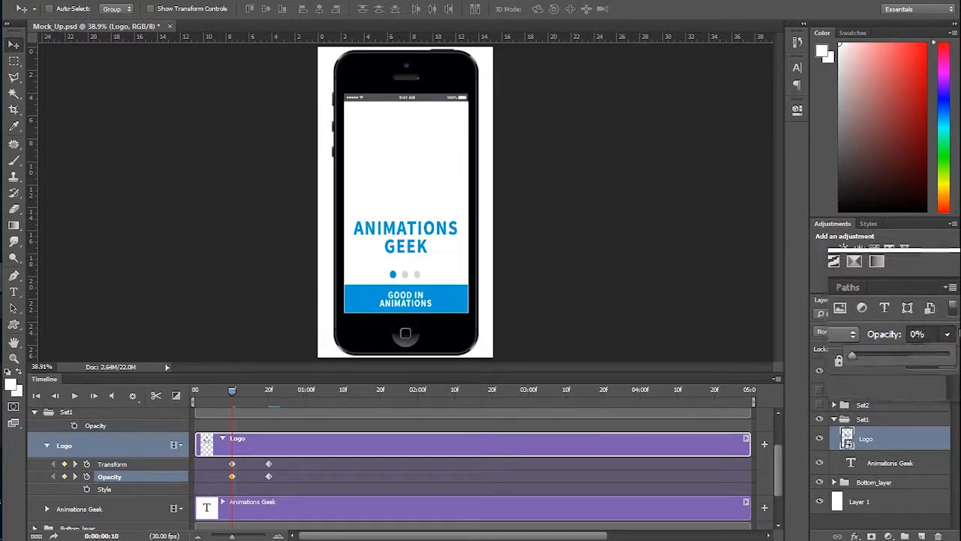
{"action": "mouse_move", "coordinate": [232, 391]}
{"action": "left_mouse_down"}
{"action": "mouse_move", "coordinate": [265, 391]}
{"action": "mouse_move", "coordinate": [250, 390]}
{"action": "left_mouse_up"}
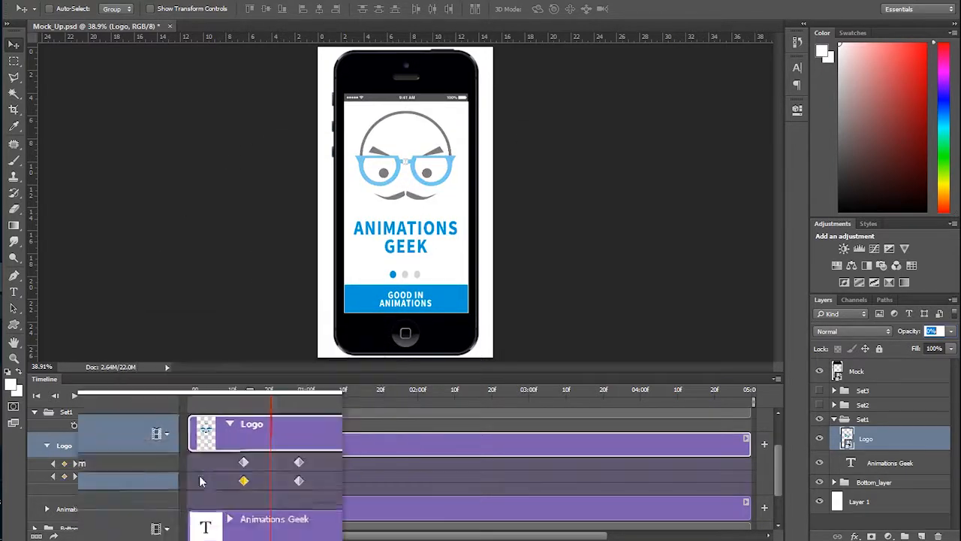
Add Transform keyframes to the Animations Geek text at frames 15 and 25, moving the text slightly down at frame 15.
{"action": "left_click", "coordinate": [47, 445]}
{"action": "left_click", "coordinate": [45, 484]}
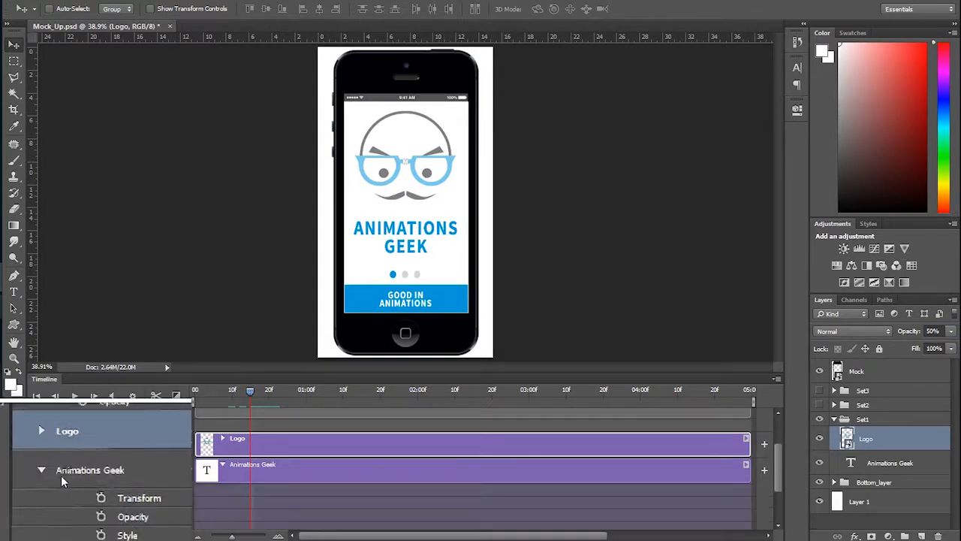
{"action": "left_click", "coordinate": [89, 467]}
{"action": "left_click_drag", "start_coordinate": [237, 386], "coordinate": [288, 389]}
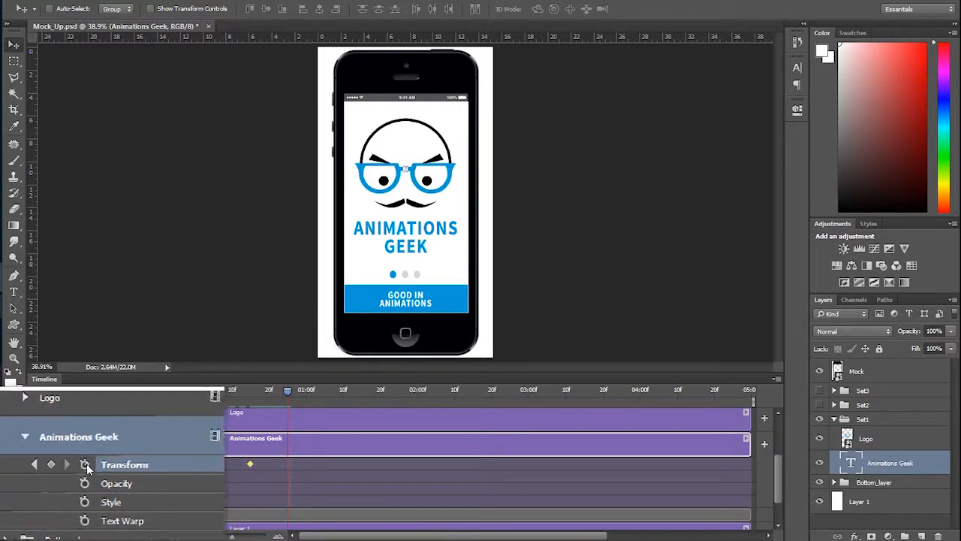
{"action": "left_click", "coordinate": [64, 464]}
{"action": "left_click", "coordinate": [53, 464]}
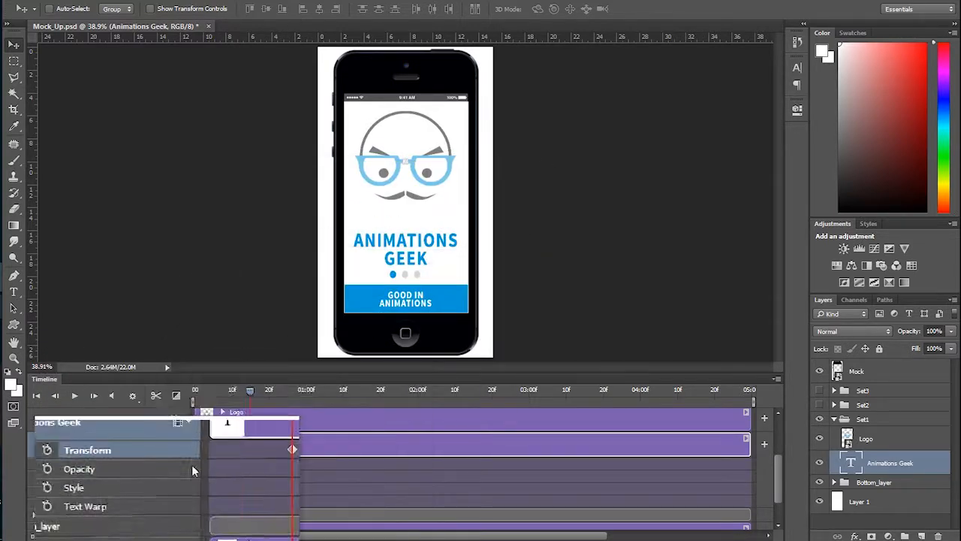
Add Opacity keyframes to the Animations Geek text at frames 25 and 15, with 0% opacity at frame 15.
{"action": "left_click_drag", "start_coordinate": [254, 392], "coordinate": [288, 391]}
{"action": "left_click", "coordinate": [87, 476]}
{"action": "left_click", "coordinate": [52, 463]}
{"action": "left_click", "coordinate": [64, 476]}
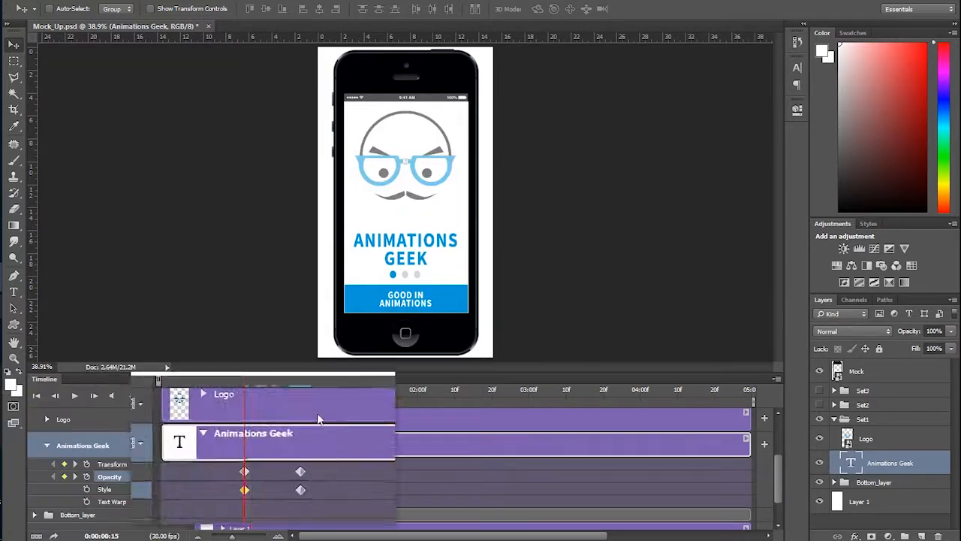
{"action": "left_click", "coordinate": [951, 331]}
{"action": "left_click_drag", "start_coordinate": [948, 347], "coordinate": [878, 352]}
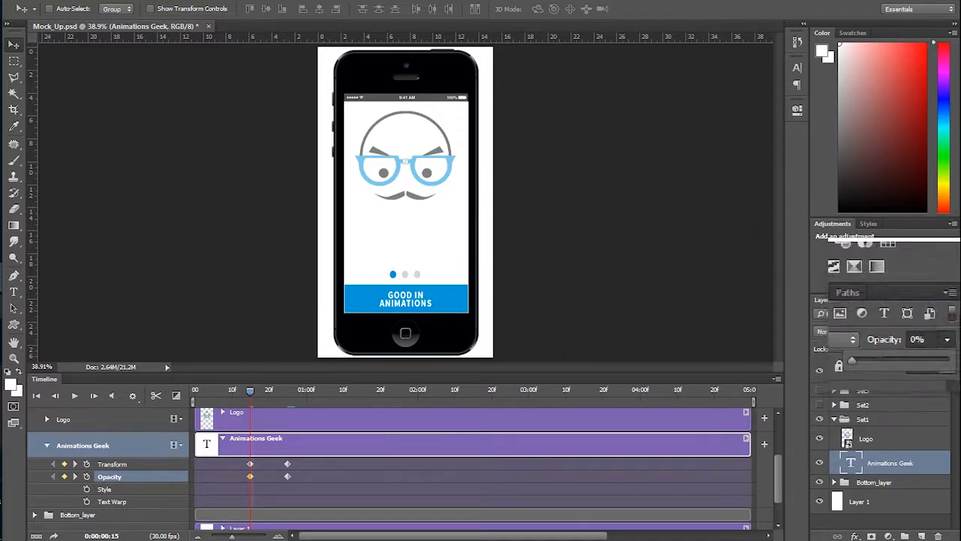
{"action": "mouse_move", "coordinate": [251, 390]}
{"action": "left_mouse_down"}
{"action": "mouse_move", "coordinate": [288, 391]}
{"action": "mouse_move", "coordinate": [269, 390]}
{"action": "left_mouse_up"}
Add Opacity keyframes to the "..." dots layer in Bottom_layer at frame 20 and 01:00f, with 0% opacity at frame 20.
{"action": "left_click", "coordinate": [47, 449]}
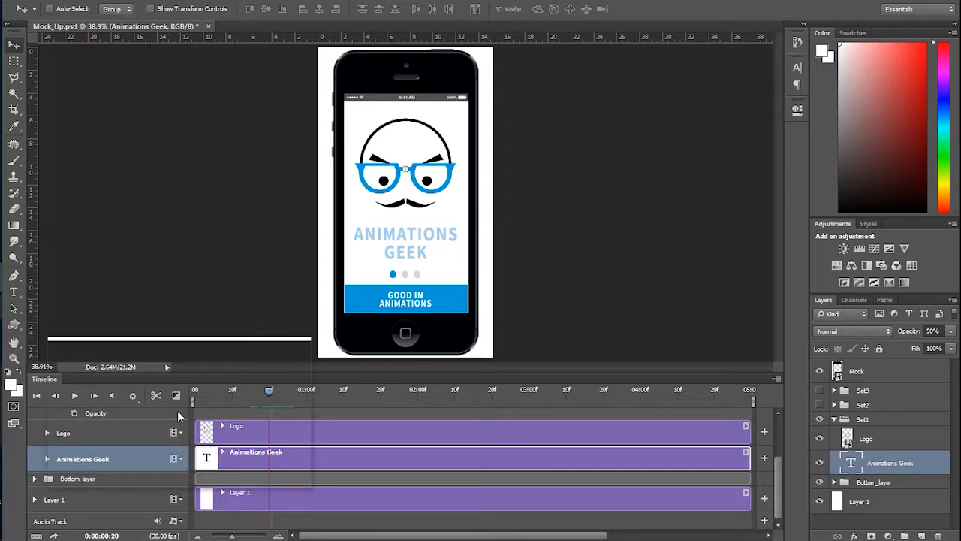
{"action": "scroll", "coordinate": [47, 446], "scroll_direction": "up", "scroll_amount": 3}
{"action": "left_click", "coordinate": [34, 451]}
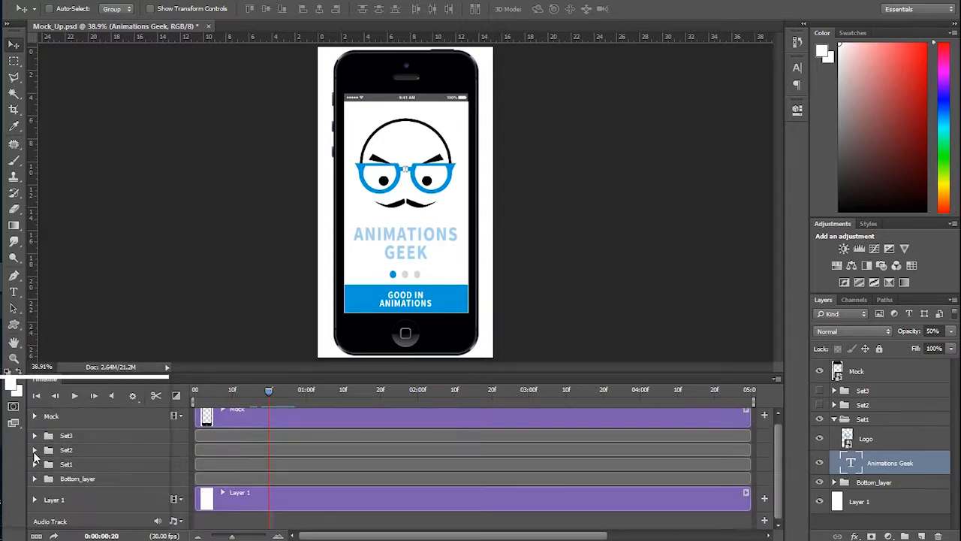
{"action": "left_click", "coordinate": [35, 483]}
{"action": "scroll", "coordinate": [49, 474], "scroll_direction": "down", "scroll_amount": 4}
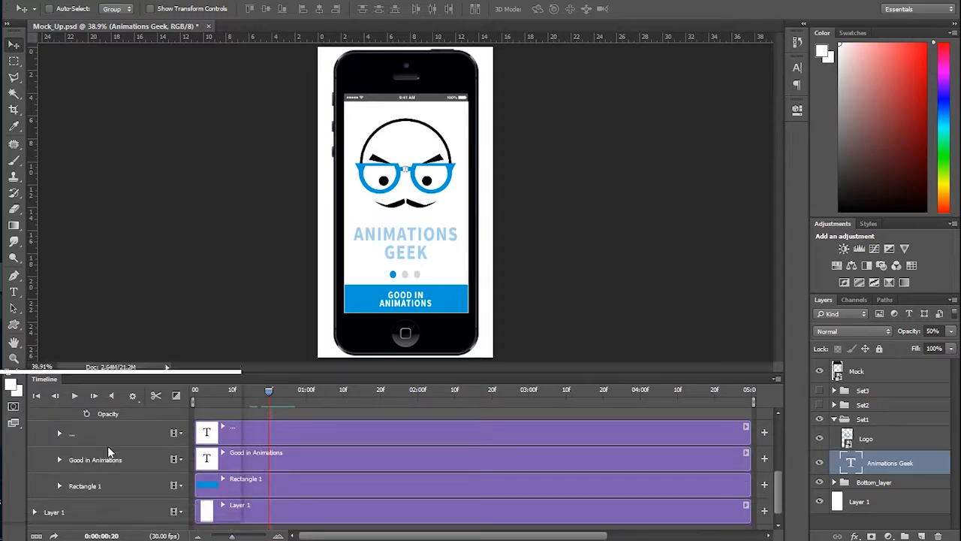
{"action": "left_click", "coordinate": [60, 433]}
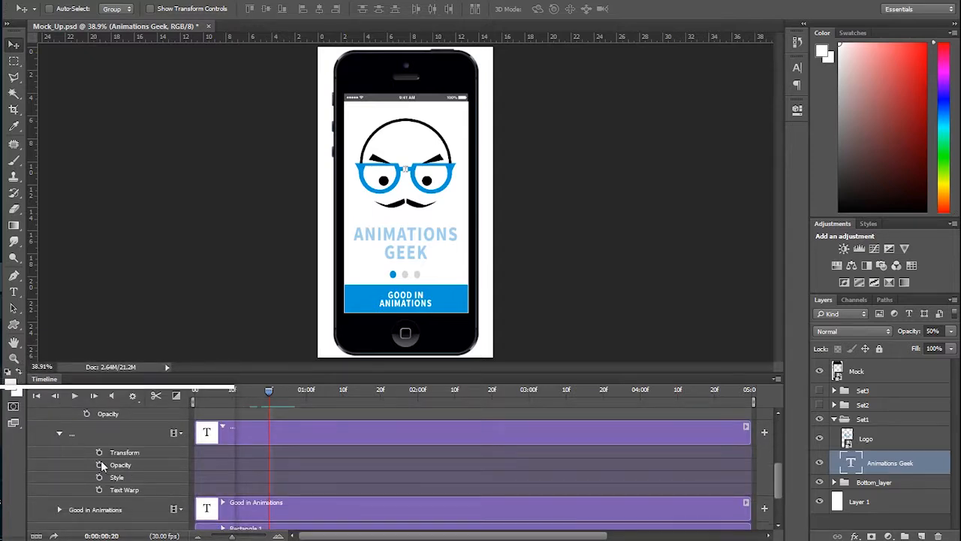
{"action": "left_click", "coordinate": [99, 464]}
{"action": "left_click_drag", "start_coordinate": [268, 391], "coordinate": [306, 393]}
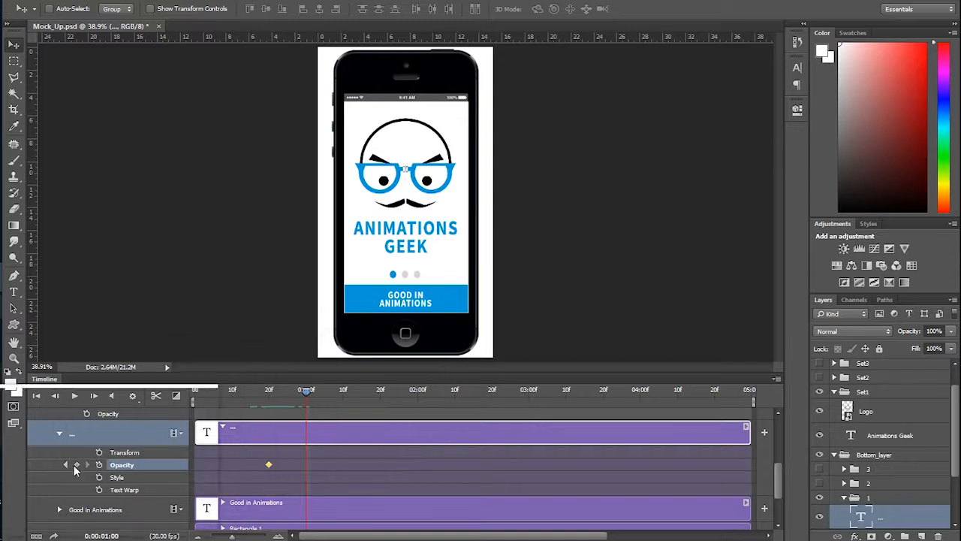
{"action": "left_click", "coordinate": [76, 465]}
{"action": "left_click", "coordinate": [66, 464]}
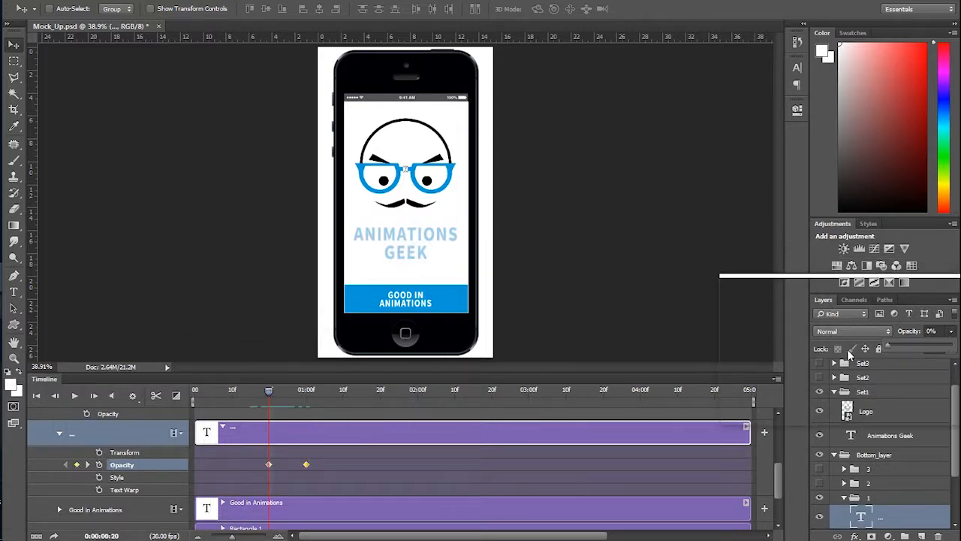
Add Opacity keyframes to the Rectangle 1 layer at frame 20 and 01:00f, with 0% opacity at frame 20.
{"action": "left_click", "coordinate": [58, 436]}
{"action": "left_click", "coordinate": [60, 486]}
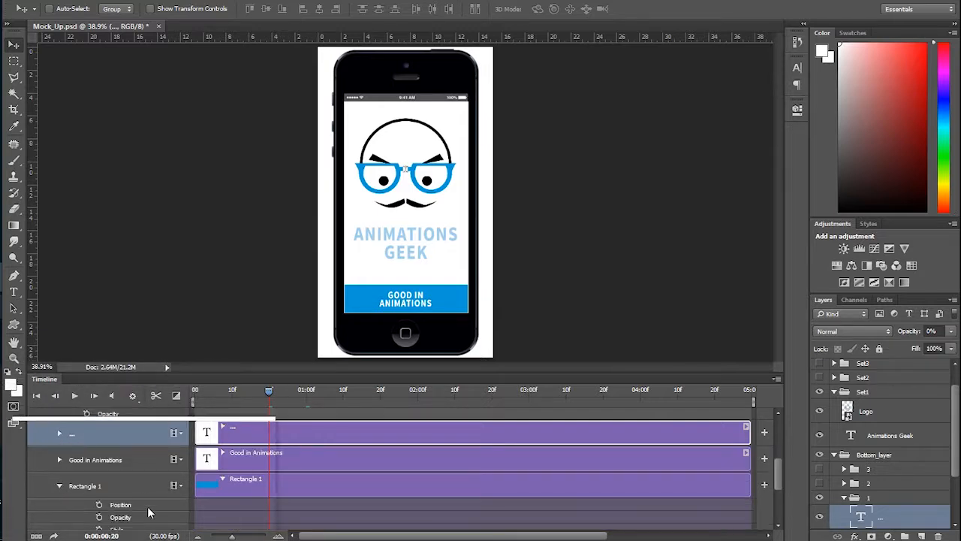
{"action": "scroll", "coordinate": [142, 493], "scroll_direction": "down", "scroll_amount": 2}
{"action": "left_click", "coordinate": [99, 465]}
{"action": "scroll", "coordinate": [176, 441], "scroll_direction": "up", "scroll_amount": 1}
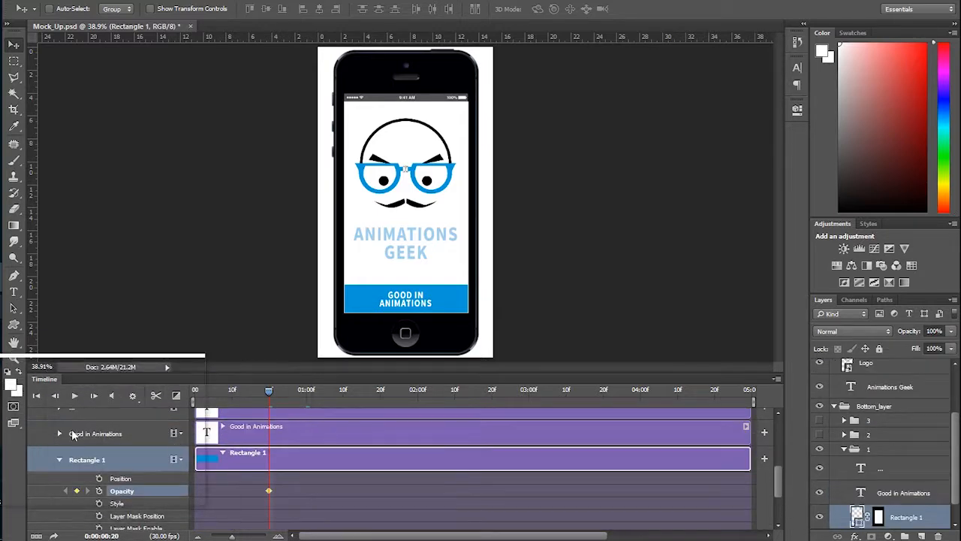
{"action": "left_click_drag", "start_coordinate": [270, 391], "coordinate": [307, 393]}
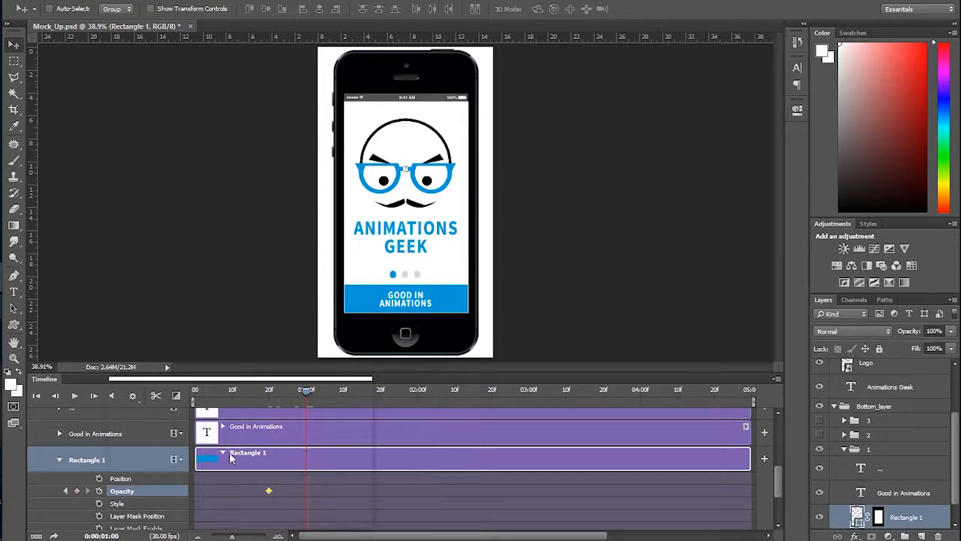
{"action": "left_click", "coordinate": [78, 491]}
{"action": "left_click", "coordinate": [66, 490]}
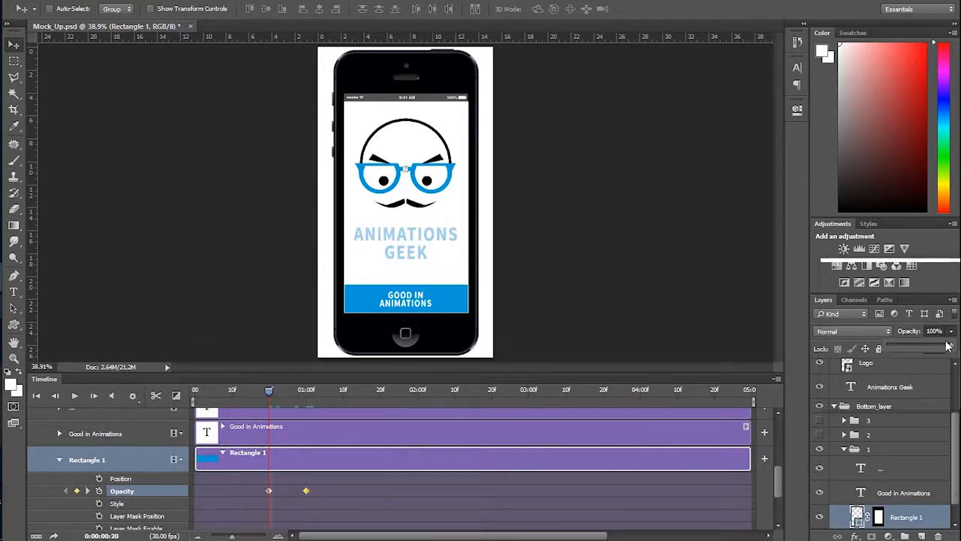
{"action": "left_click_drag", "start_coordinate": [951, 339], "coordinate": [826, 340]}
Add Transform keyframes to the Good in Animations text at frame 20 and 01:00f, plus an Opacity keyframe at frame 20.
{"action": "left_click", "coordinate": [61, 433]}
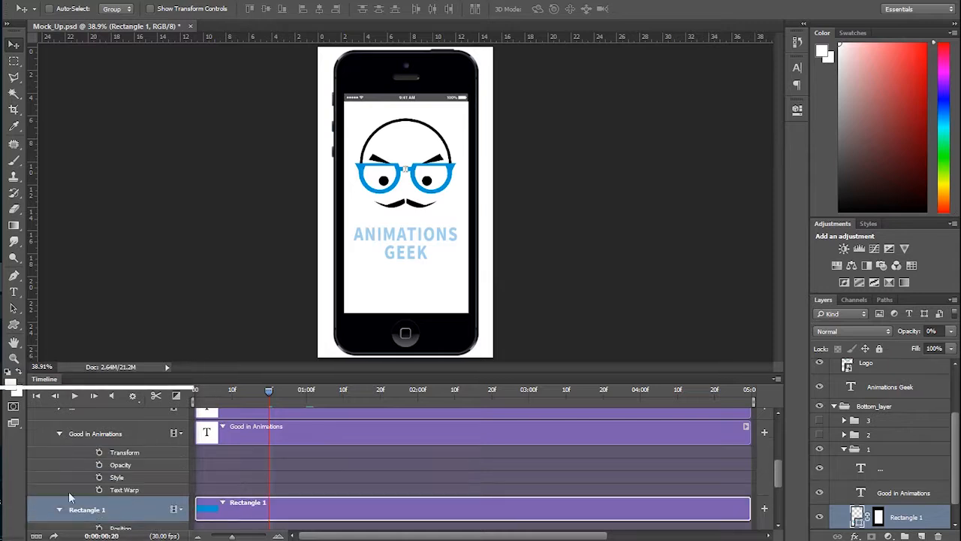
{"action": "left_click", "coordinate": [112, 452]}
{"action": "left_click", "coordinate": [100, 465]}
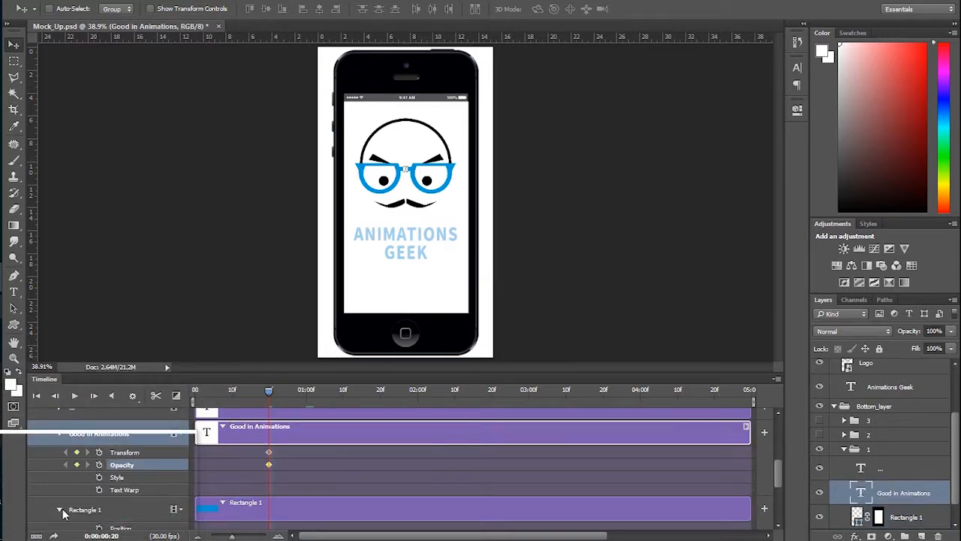
{"action": "scroll", "coordinate": [59, 434], "scroll_direction": "up", "scroll_amount": 1}
{"action": "left_click_drag", "start_coordinate": [270, 391], "coordinate": [307, 392]}
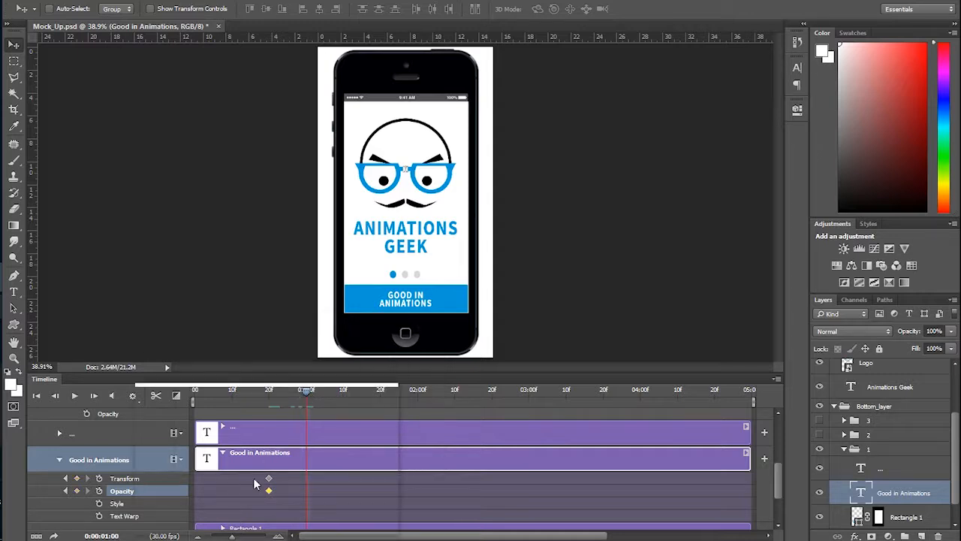
{"action": "left_click_drag", "start_coordinate": [309, 391], "coordinate": [269, 395]}
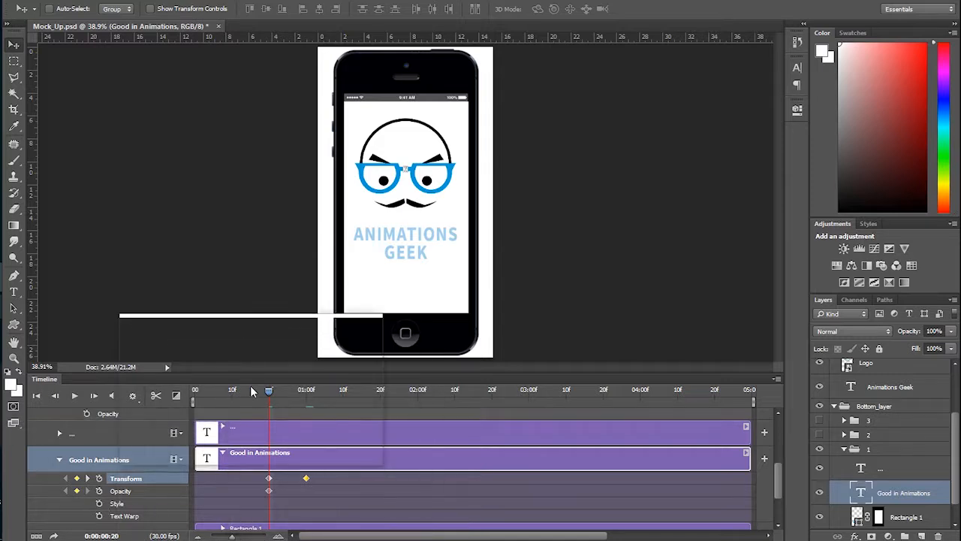
Add an Opacity keyframe to the Good in Animations text at 01:00f and set its opacity to 0% at frame 20.
{"action": "left_click_drag", "start_coordinate": [269, 393], "coordinate": [308, 394]}
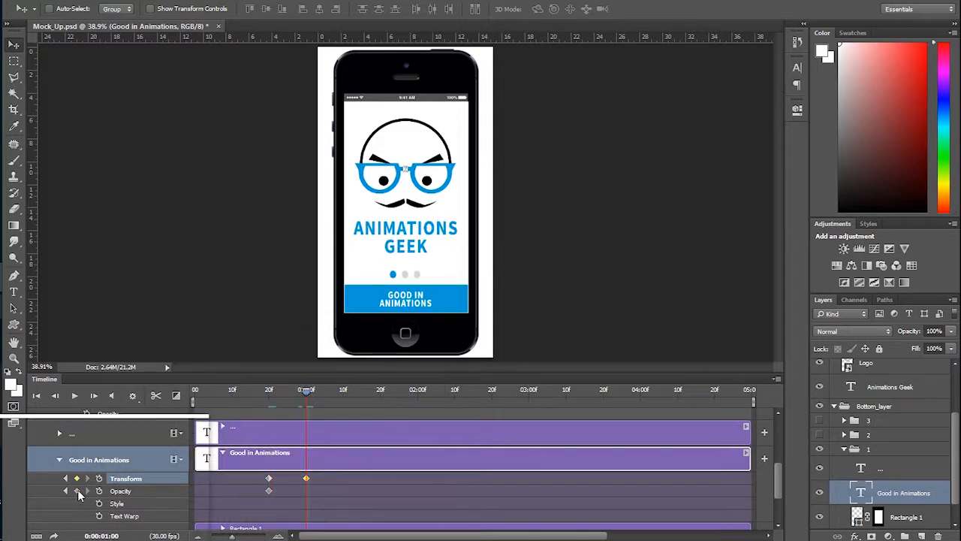
{"action": "left_click", "coordinate": [77, 491]}
{"action": "left_click", "coordinate": [66, 490]}
{"action": "left_click_drag", "start_coordinate": [948, 331], "coordinate": [886, 349]}
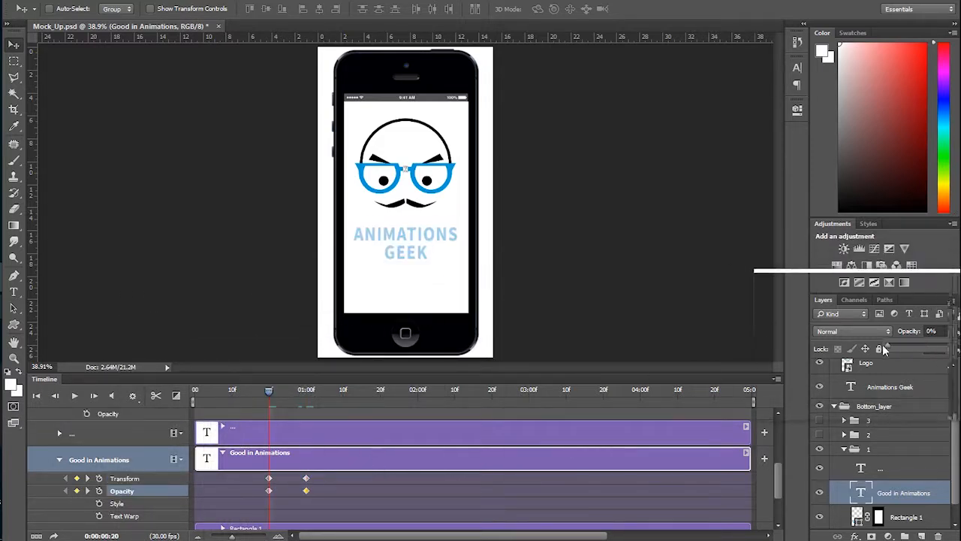
Preview the animation from the start and set the playhead at 01:20f.
{"action": "left_click_drag", "start_coordinate": [269, 391], "coordinate": [194, 396]}
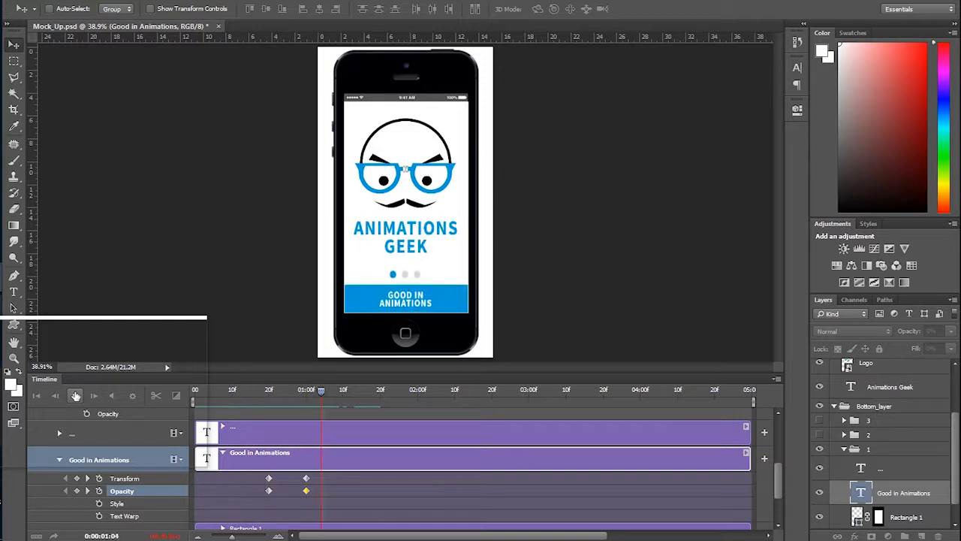
{"action": "left_click_drag", "start_coordinate": [339, 387], "coordinate": [418, 388]}
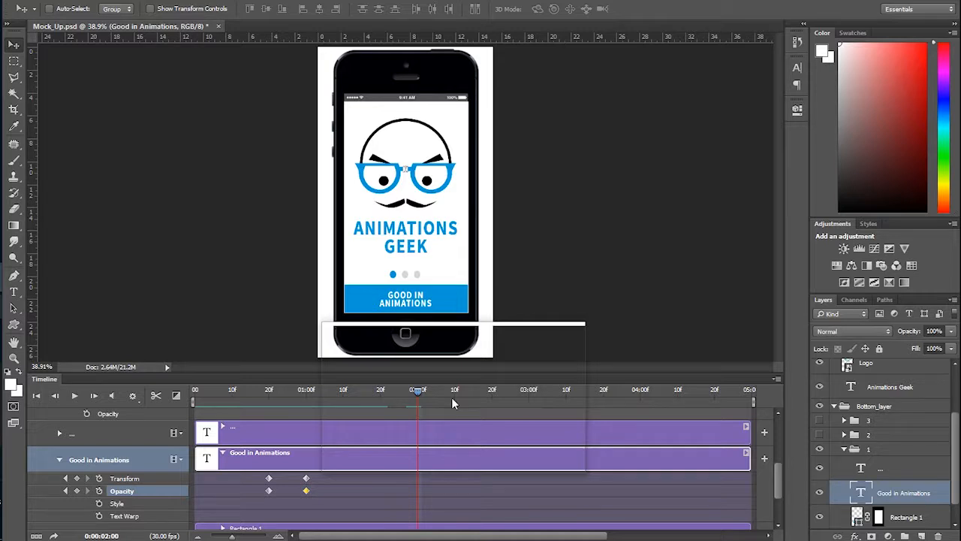
{"action": "left_click_drag", "start_coordinate": [418, 392], "coordinate": [382, 398]}
{"action": "left_click", "coordinate": [379, 388]}
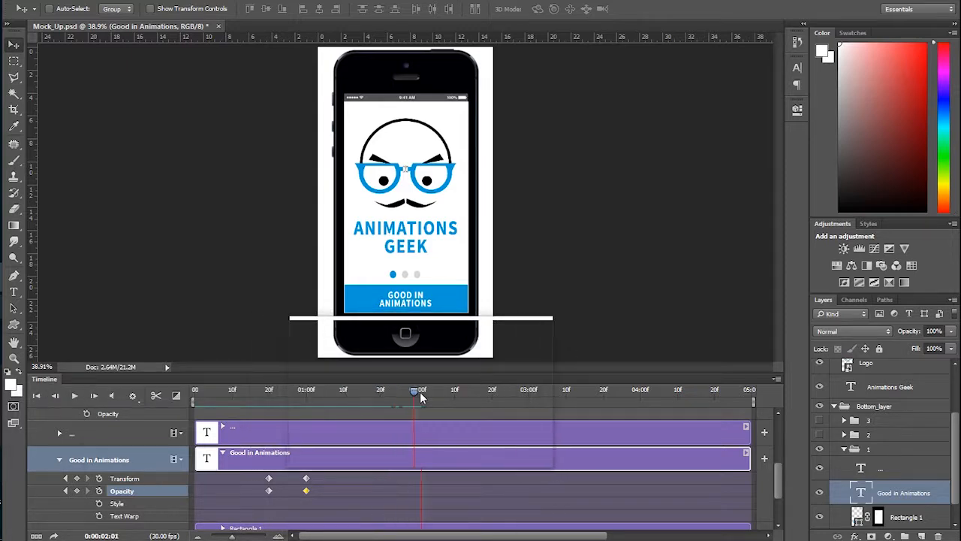
{"action": "left_click_drag", "start_coordinate": [416, 391], "coordinate": [379, 396]}
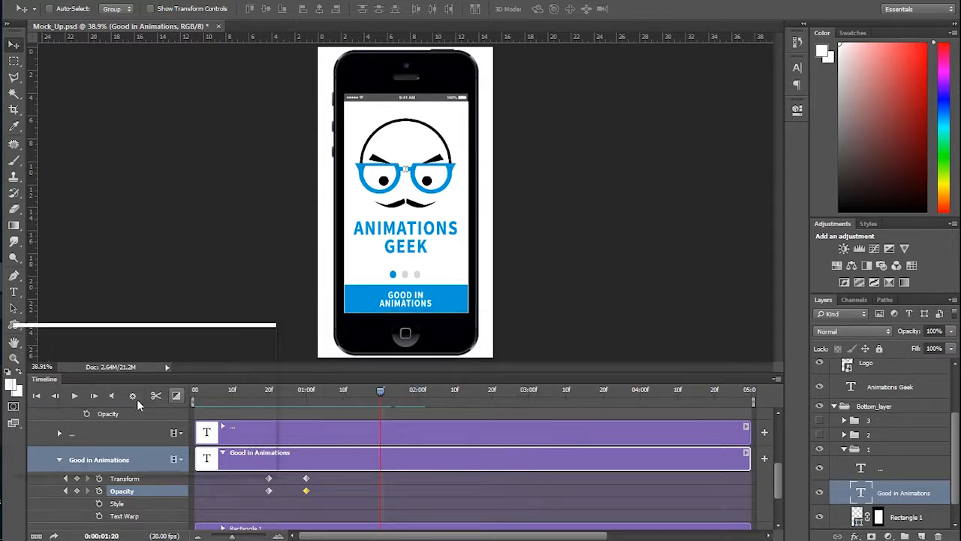
Enable Position animation for the Rectangle 1 layer and add an Opacity keyframe to it at 01:20f.
{"action": "left_click", "coordinate": [59, 460]}
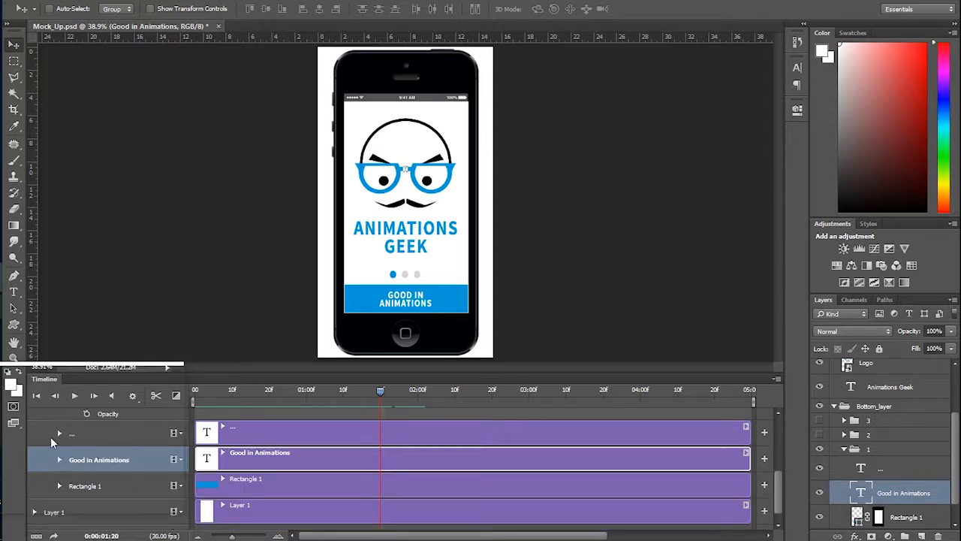
{"action": "left_click", "coordinate": [60, 486]}
{"action": "scroll", "coordinate": [100, 432], "scroll_direction": "down", "scroll_amount": 3}
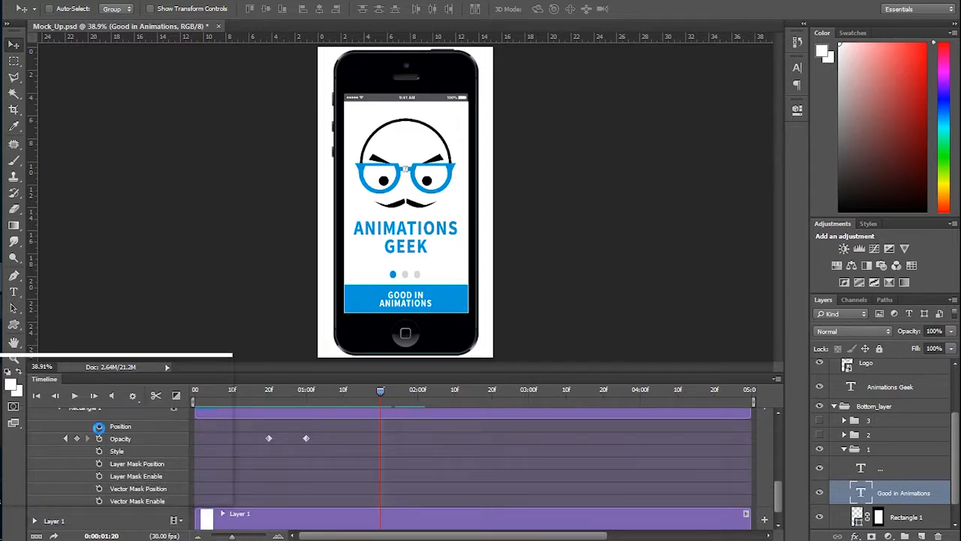
{"action": "left_click", "coordinate": [99, 427]}
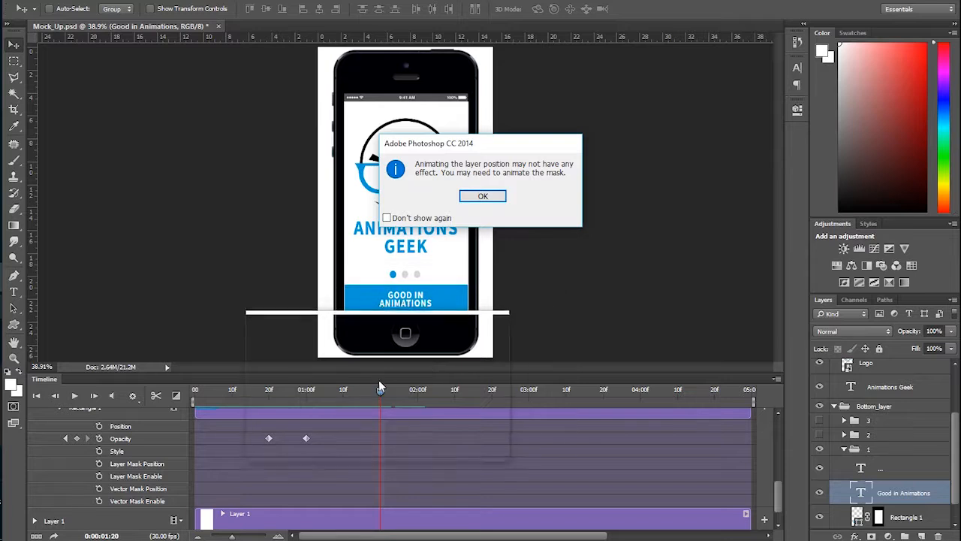
{"action": "key", "text": "Return"}
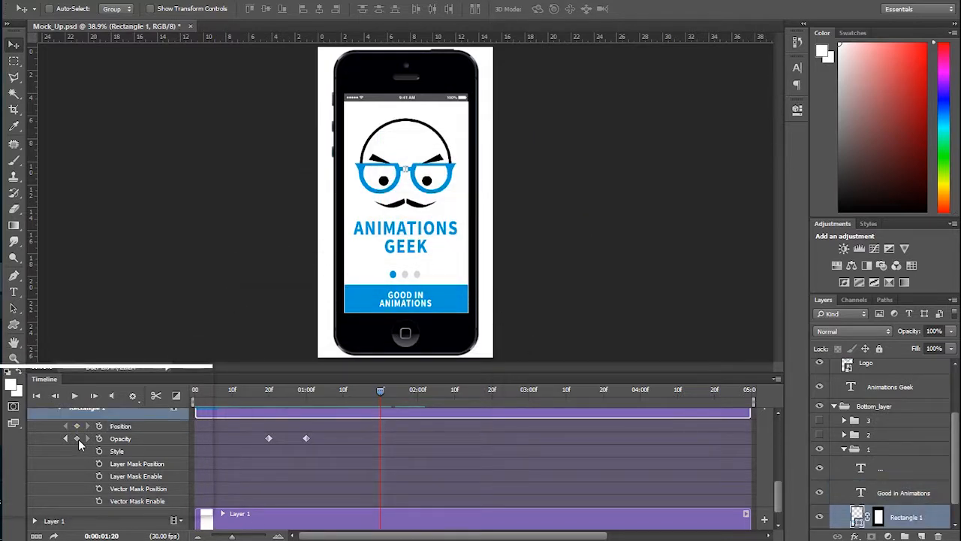
{"action": "scroll", "coordinate": [78, 439], "scroll_direction": "up", "scroll_amount": 1}
{"action": "left_click", "coordinate": [59, 453]}
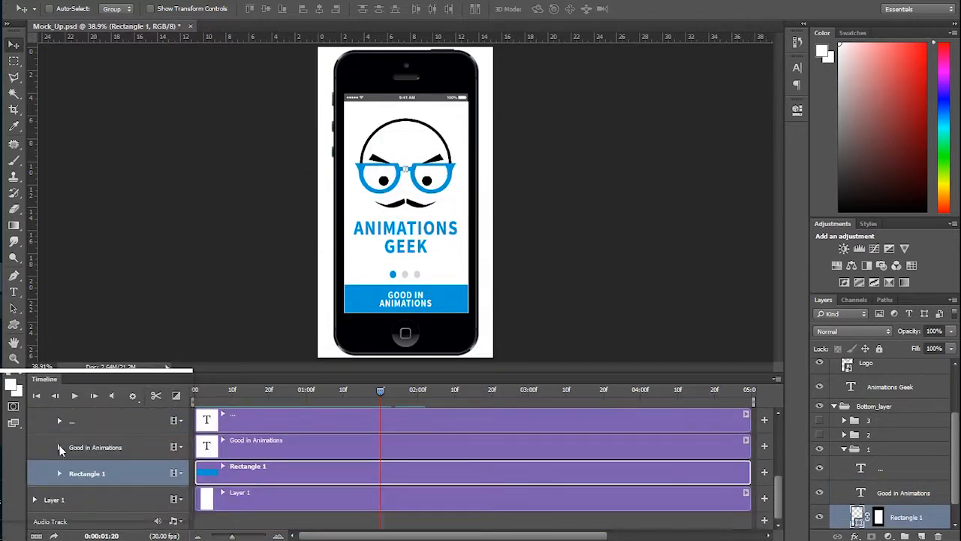
At 01:20f, add Transform and Opacity keyframes to the Good in Animations text and an Opacity keyframe to the "..." dots layer.
{"action": "left_click", "coordinate": [59, 448]}
{"action": "left_click", "coordinate": [77, 466]}
{"action": "left_click", "coordinate": [76, 478]}
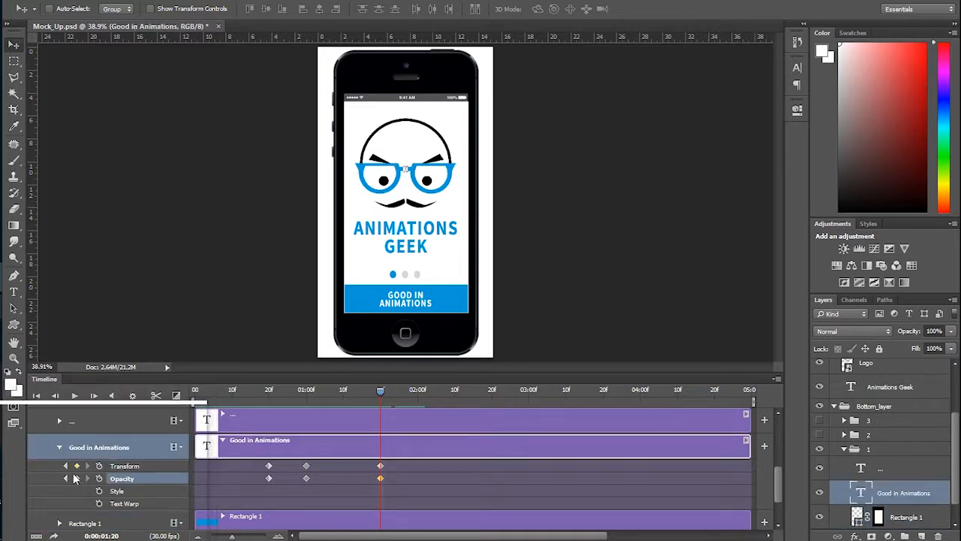
{"action": "left_click", "coordinate": [59, 421]}
{"action": "left_click", "coordinate": [78, 452]}
Add Transform and Opacity keyframes to the Logo layer in Set1 at 01:20f.
{"action": "scroll", "coordinate": [80, 447], "scroll_direction": "up", "scroll_amount": 1}
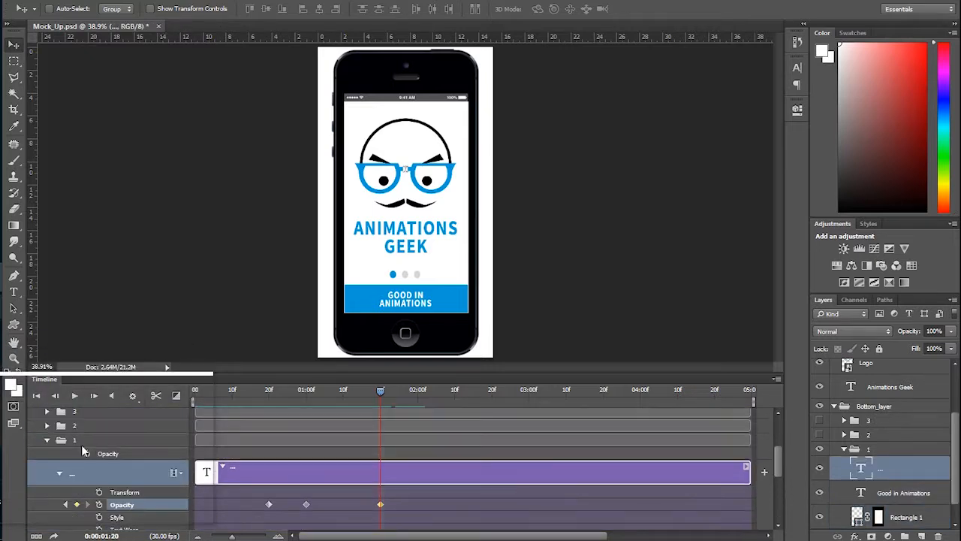
{"action": "scroll", "coordinate": [52, 452], "scroll_direction": "up", "scroll_amount": 4}
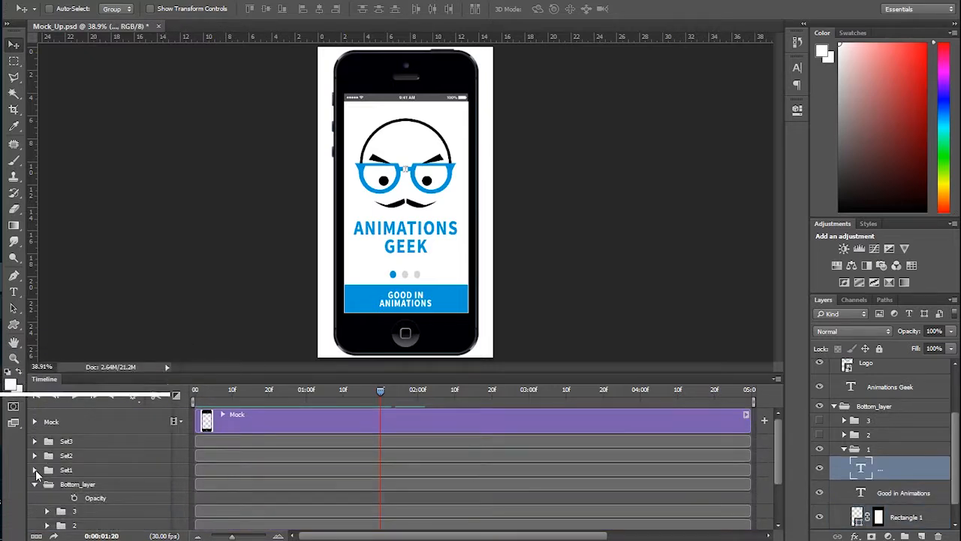
{"action": "left_click", "coordinate": [35, 469]}
{"action": "scroll", "coordinate": [110, 464], "scroll_direction": "down", "scroll_amount": 3}
{"action": "left_click", "coordinate": [47, 425]}
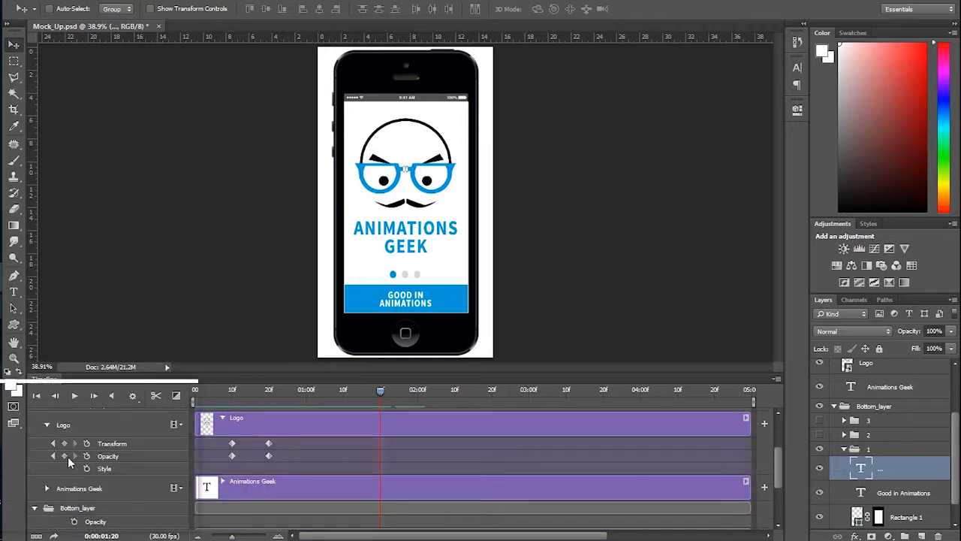
{"action": "left_click", "coordinate": [65, 443]}
{"action": "left_click", "coordinate": [65, 456]}
Add Transform and Opacity keyframes to the Animations Geek text at 01:20f.
{"action": "left_click", "coordinate": [48, 488]}
{"action": "scroll", "coordinate": [49, 476], "scroll_direction": "down", "scroll_amount": 1}
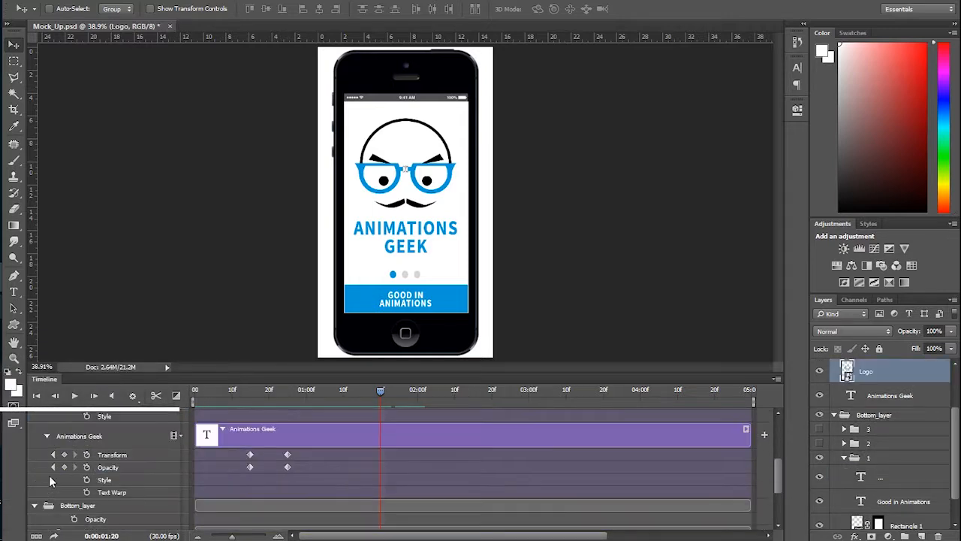
{"action": "left_click", "coordinate": [64, 455]}
{"action": "left_click", "coordinate": [65, 467]}
At 02:00f, move the Logo and Animations Geek text together leftwards off the phone screen and set their opacity to 0% with keyframes.
{"action": "left_click_drag", "start_coordinate": [380, 391], "coordinate": [417, 389]}
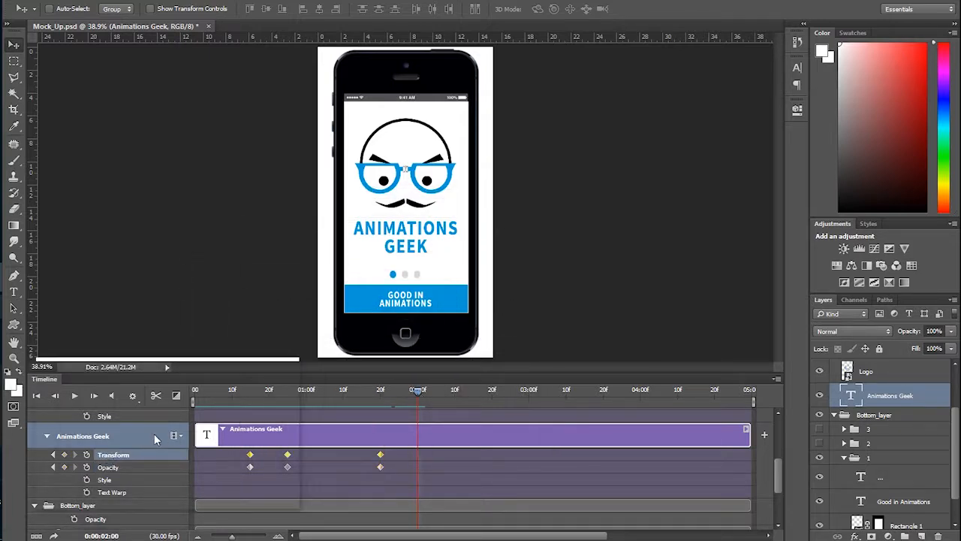
{"action": "scroll", "coordinate": [150, 434], "scroll_direction": "up", "scroll_amount": 3}
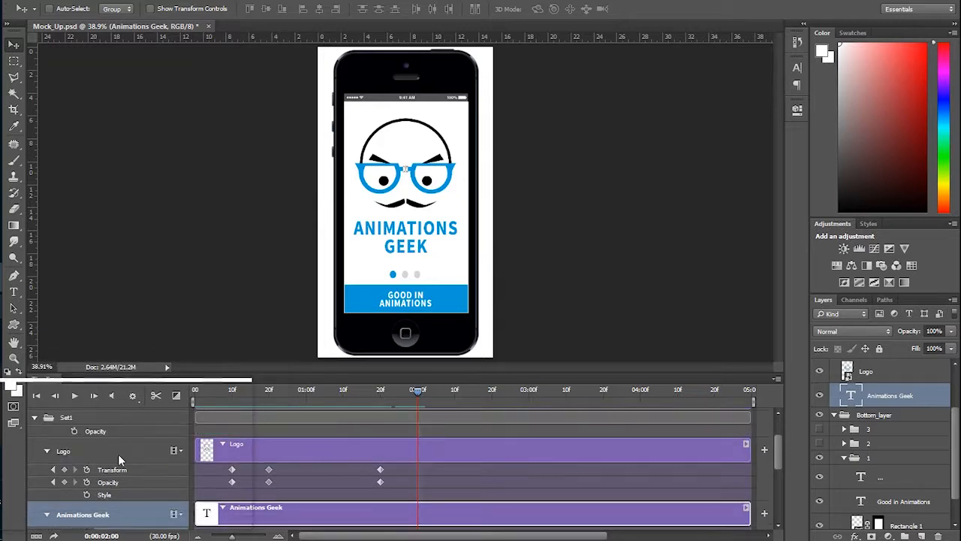
{"action": "left_click", "coordinate": [118, 450]}
{"action": "left_click_drag", "start_coordinate": [341, 218], "coordinate": [294, 222]}
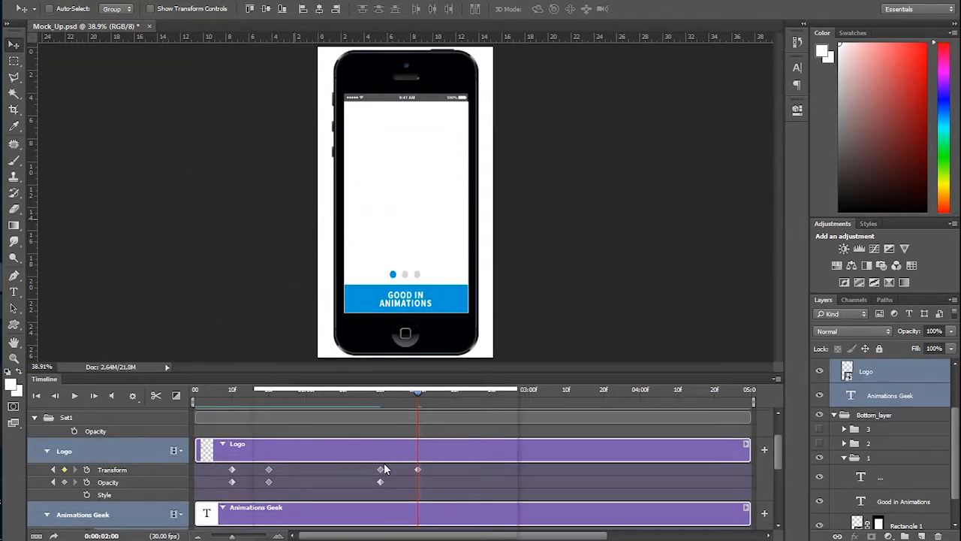
{"action": "scroll", "coordinate": [384, 464], "scroll_direction": "down", "scroll_amount": 1}
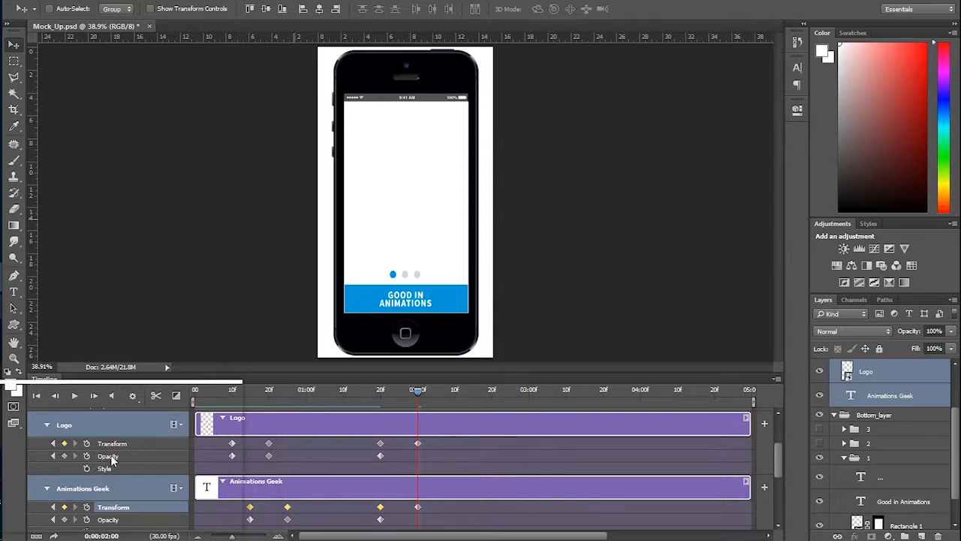
{"action": "left_click_drag", "start_coordinate": [950, 342], "coordinate": [880, 353]}
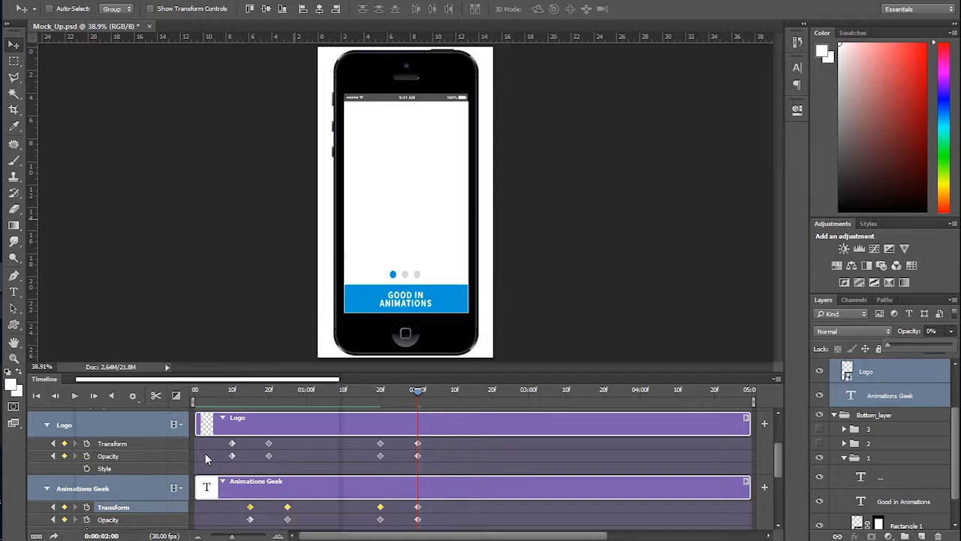
Collapse the Logo and Animations Geek tracks and the Set1 group in the timeline.
{"action": "scroll", "coordinate": [205, 453], "scroll_direction": "down", "scroll_amount": 5}
{"action": "scroll", "coordinate": [124, 448], "scroll_direction": "up", "scroll_amount": 3}
{"action": "left_click", "coordinate": [46, 458]}
{"action": "left_click", "coordinate": [47, 458]}
{"action": "left_click", "coordinate": [46, 470]}
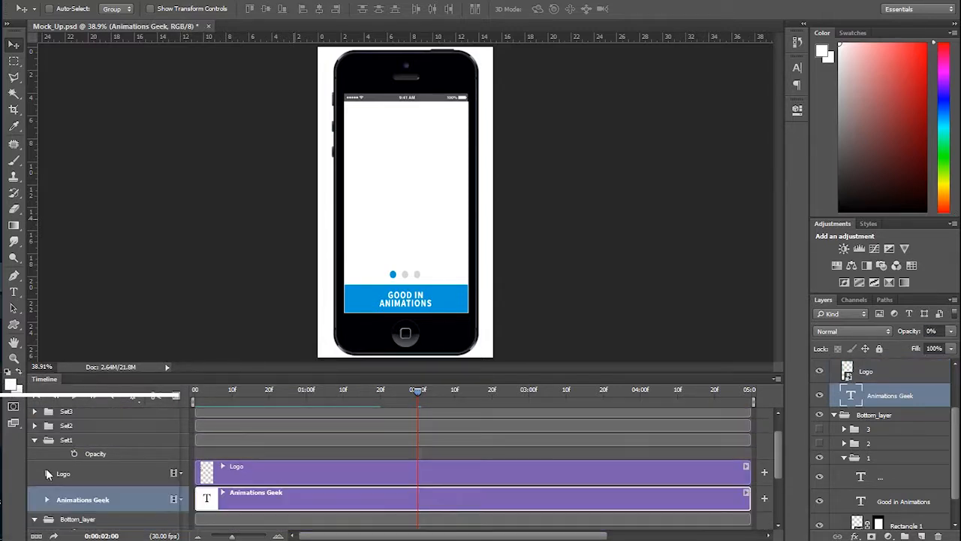
{"action": "left_click", "coordinate": [33, 439]}
Add an Opacity keyframe to the "..." dots layer in Bottom_layer at 02:00f.
{"action": "scroll", "coordinate": [83, 467], "scroll_direction": "down", "scroll_amount": 2}
{"action": "left_click", "coordinate": [47, 483]}
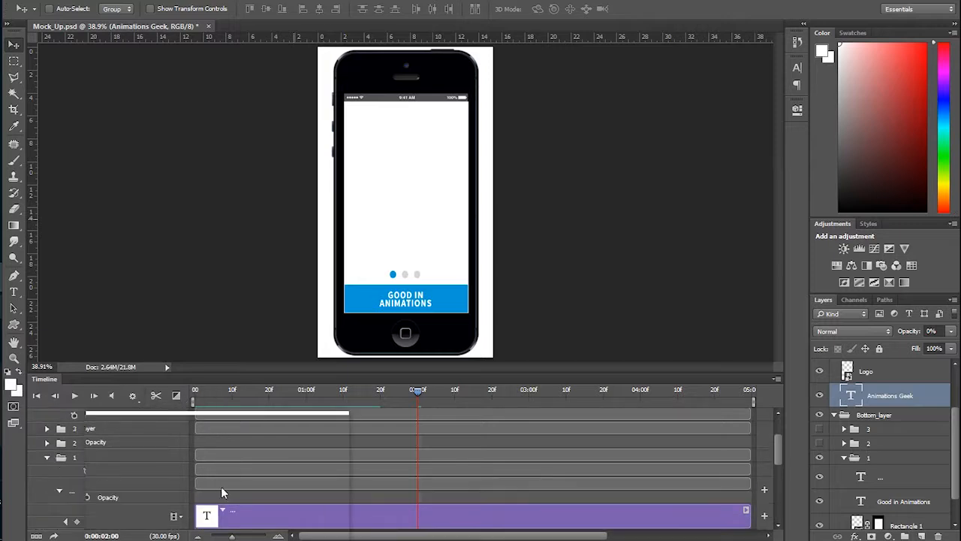
{"action": "scroll", "coordinate": [221, 491], "scroll_direction": "down", "scroll_amount": 3}
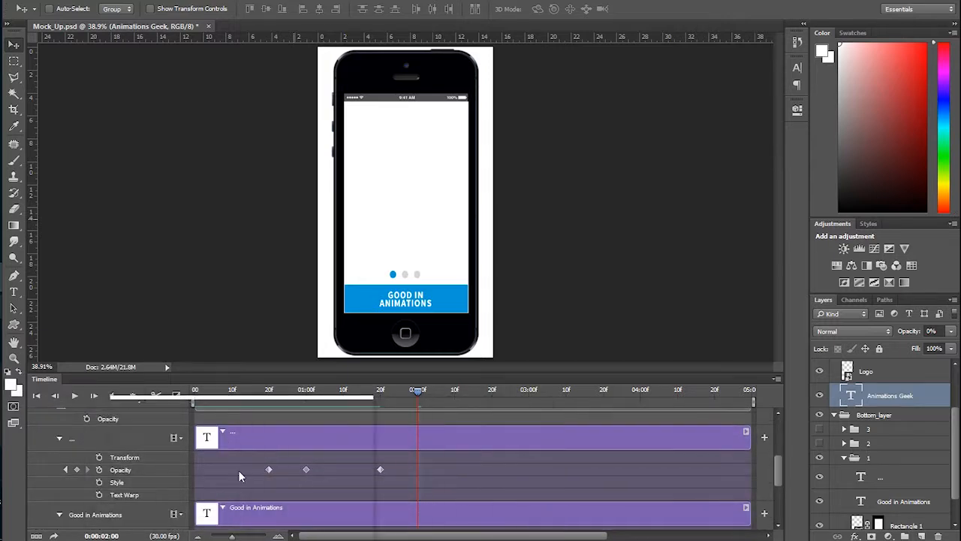
{"action": "left_click", "coordinate": [77, 473]}
Add an Opacity keyframe with 0% opacity to the Rectangle 1 layer at 02:00f.
{"action": "scroll", "coordinate": [77, 488], "scroll_direction": "down", "scroll_amount": 5}
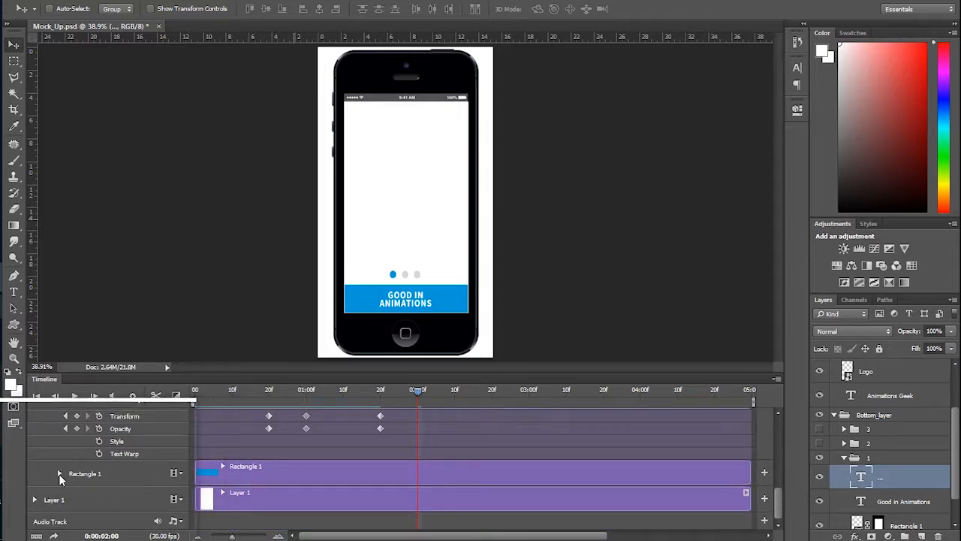
{"action": "left_click", "coordinate": [59, 474]}
{"action": "left_click", "coordinate": [77, 505]}
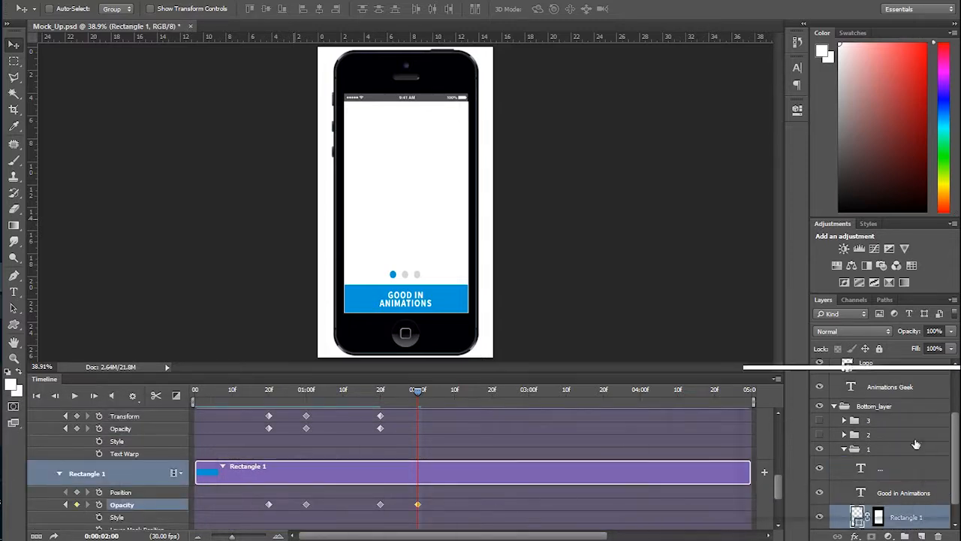
{"action": "left_click", "coordinate": [950, 331]}
{"action": "left_click_drag", "start_coordinate": [949, 348], "coordinate": [850, 353]}
{"action": "left_click", "coordinate": [951, 335]}
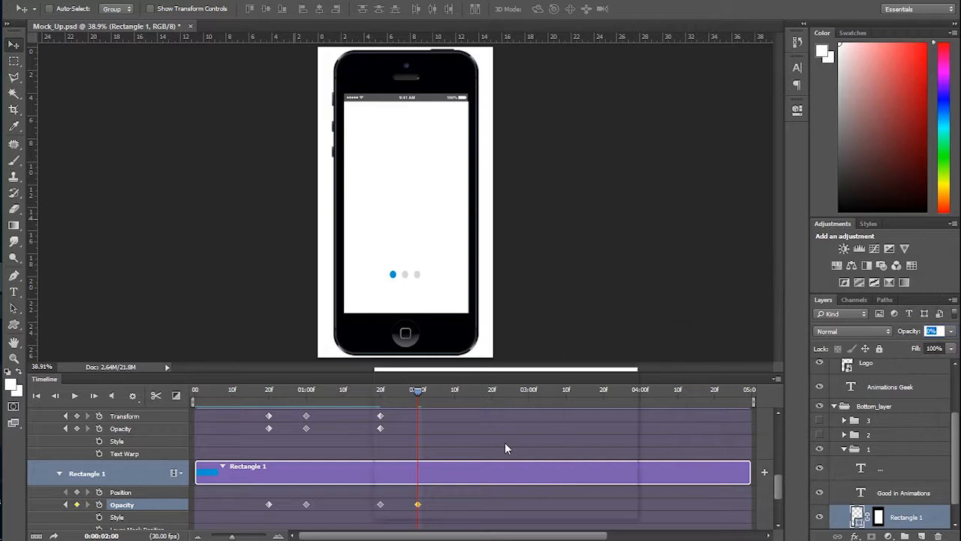
At 02:00f, add an Opacity keyframe to the Good in Animations text and set the "..." dots layer's opacity to 0%.
{"action": "scroll", "coordinate": [506, 448], "scroll_direction": "up", "scroll_amount": 1}
{"action": "scroll", "coordinate": [504, 442], "scroll_direction": "up", "scroll_amount": 1}
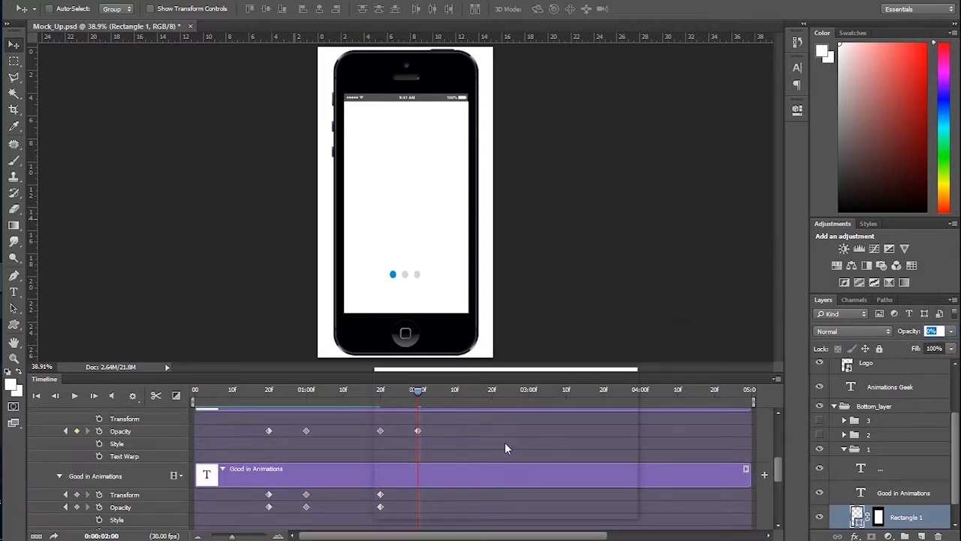
{"action": "left_click", "coordinate": [76, 506]}
{"action": "scroll", "coordinate": [180, 429], "scroll_direction": "up", "scroll_amount": 1}
{"action": "left_click", "coordinate": [144, 446]}
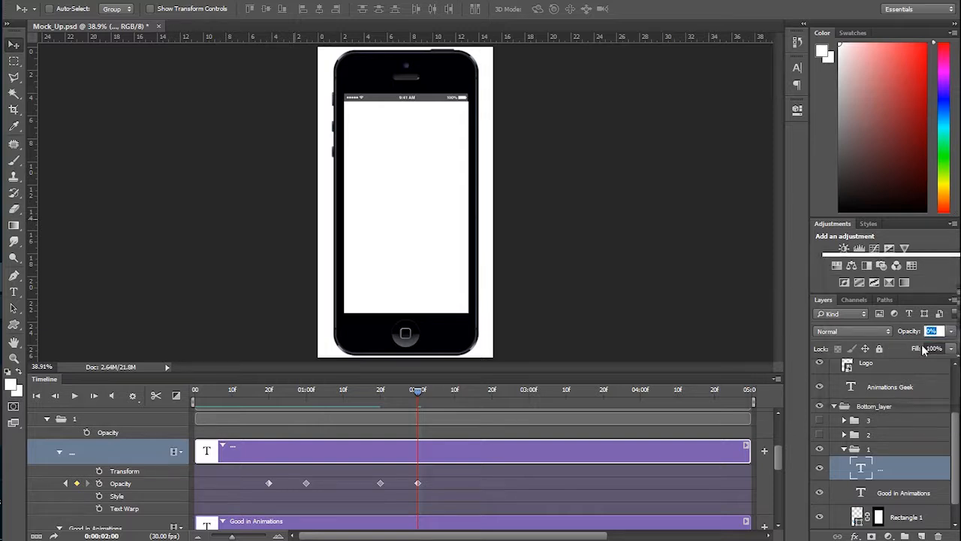
Add a Transform keyframe to the Good in Animations text at 02:00f, moving the text leftwards.
{"action": "scroll", "coordinate": [559, 427], "scroll_direction": "down", "scroll_amount": 2}
{"action": "left_click", "coordinate": [426, 476]}
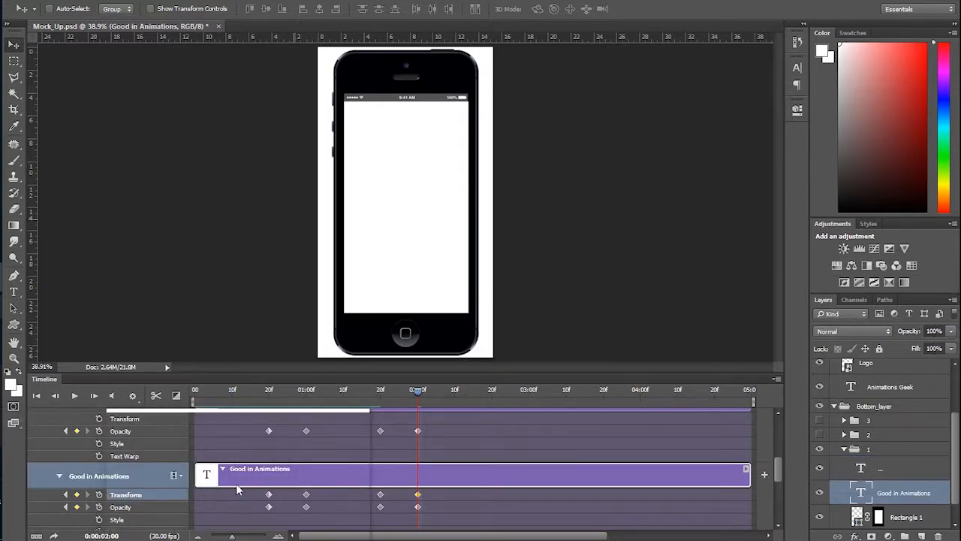
{"action": "left_click_drag", "start_coordinate": [370, 304], "coordinate": [292, 305]}
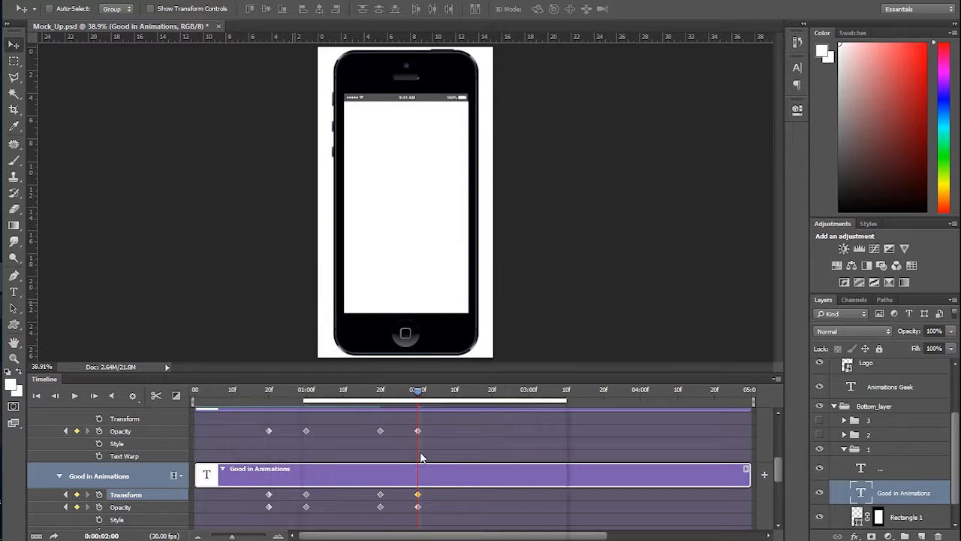
Preview the animation from its beginning and return the playhead to 02:00f.
{"action": "left_click_drag", "start_coordinate": [339, 395], "coordinate": [198, 402]}
{"action": "key", "text": "space"}
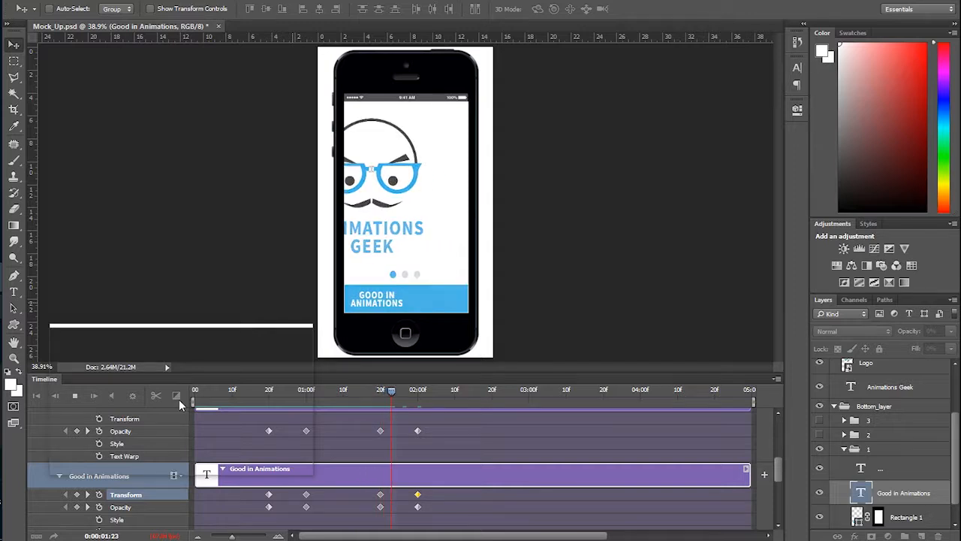
{"action": "left_click_drag", "start_coordinate": [439, 389], "coordinate": [418, 397]}
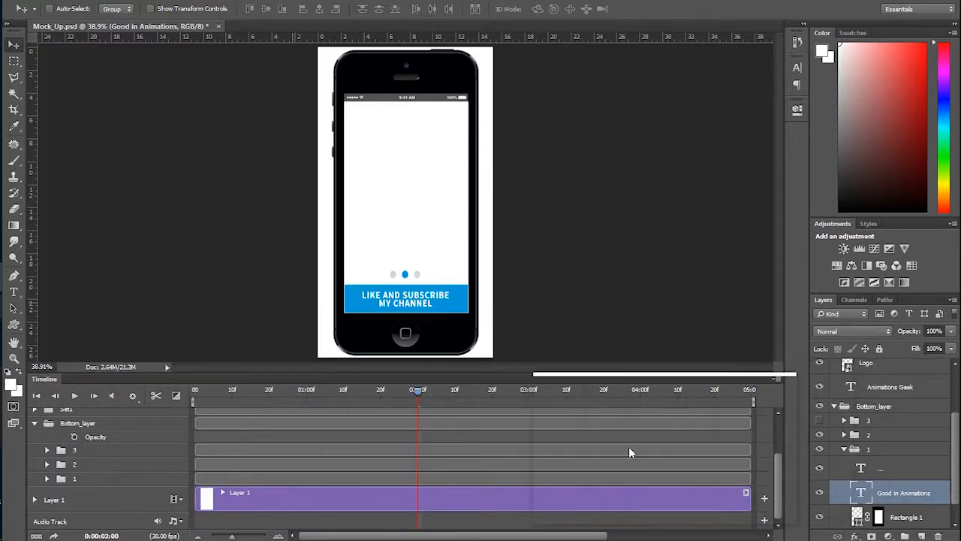
{"action": "scroll", "coordinate": [820, 430], "scroll_direction": "up", "scroll_amount": 1}
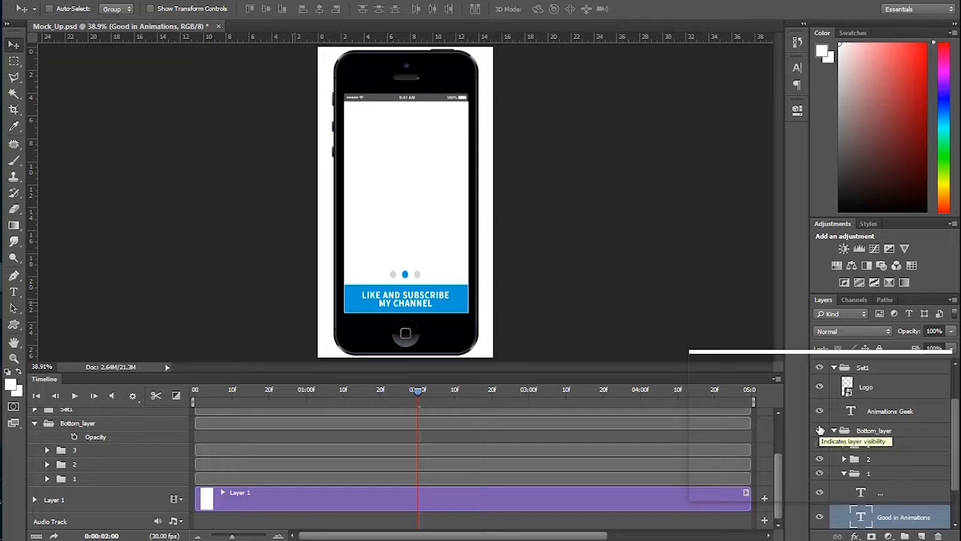
{"action": "left_click", "coordinate": [819, 443]}
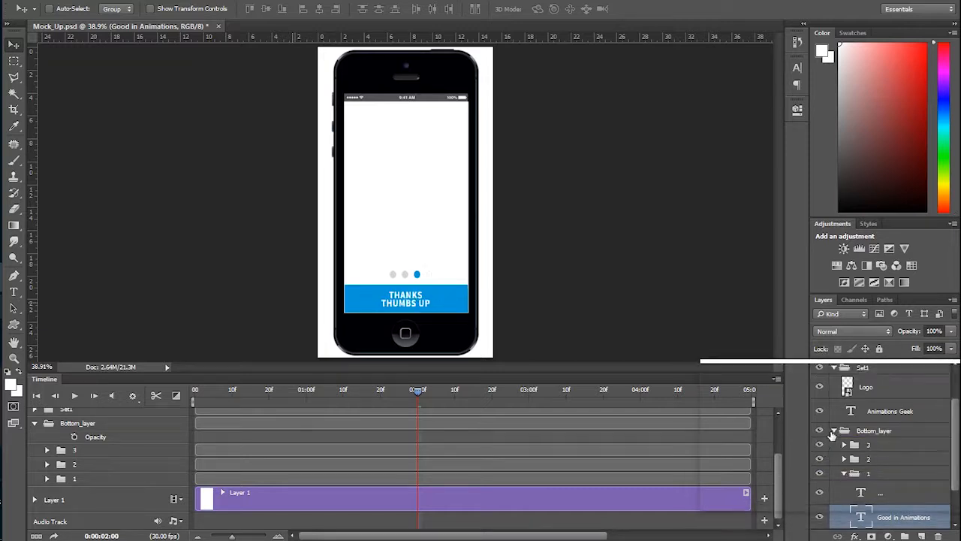
{"action": "scroll", "coordinate": [841, 481], "scroll_direction": "up", "scroll_amount": 2}
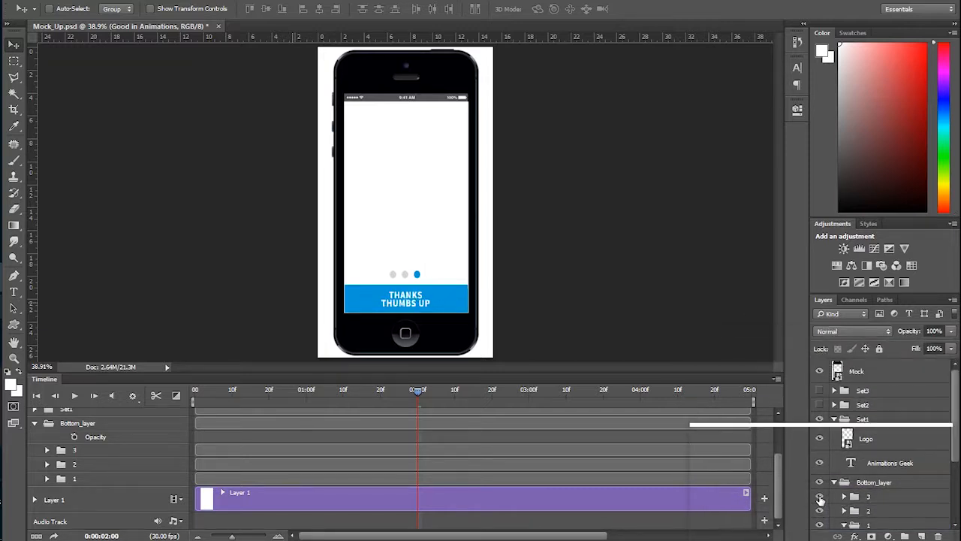
{"action": "left_click", "coordinate": [819, 497]}
Collapse Set1, make the Set2 group visible and expanded, and select it together with group 2 in Bottom_layer.
{"action": "left_click", "coordinate": [833, 419]}
{"action": "left_click", "coordinate": [820, 405]}
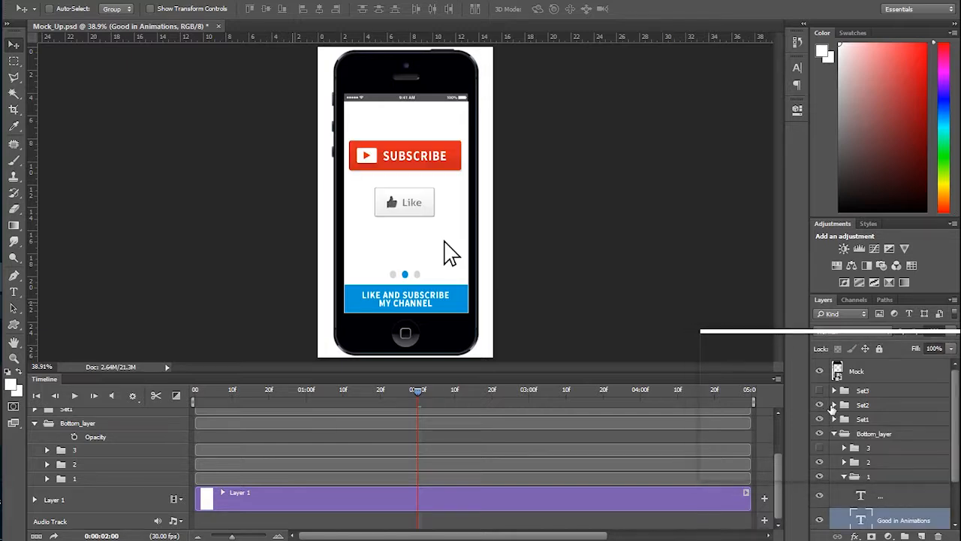
{"action": "left_click", "coordinate": [833, 405]}
{"action": "left_click", "coordinate": [878, 407]}
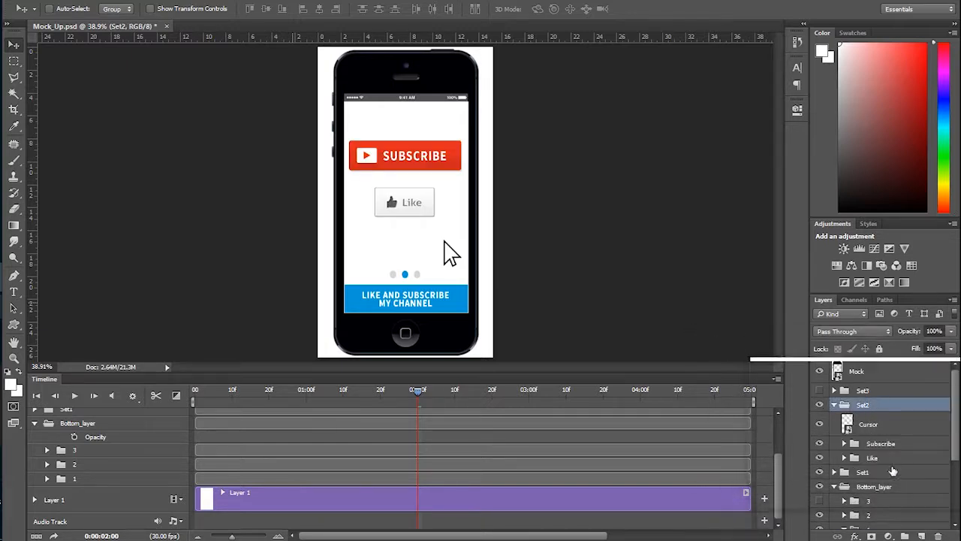
{"action": "left_click", "coordinate": [880, 515]}
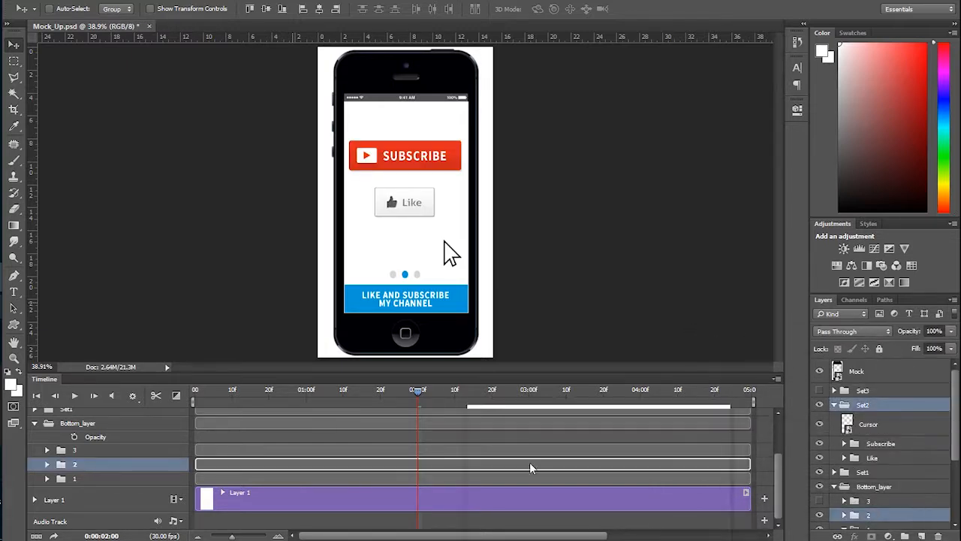
{"action": "left_click", "coordinate": [47, 465]}
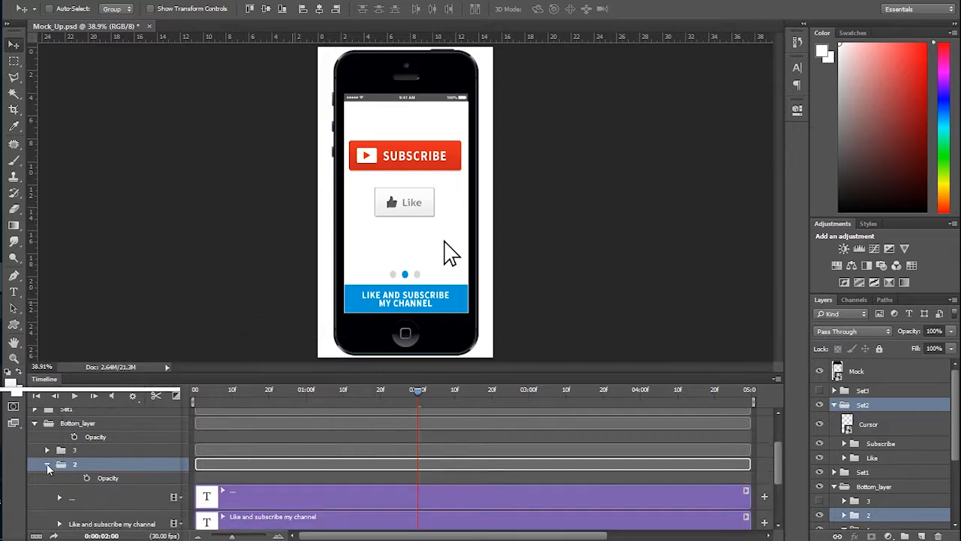
{"action": "scroll", "coordinate": [106, 471], "scroll_direction": "down", "scroll_amount": 3}
{"action": "left_click", "coordinate": [105, 470]}
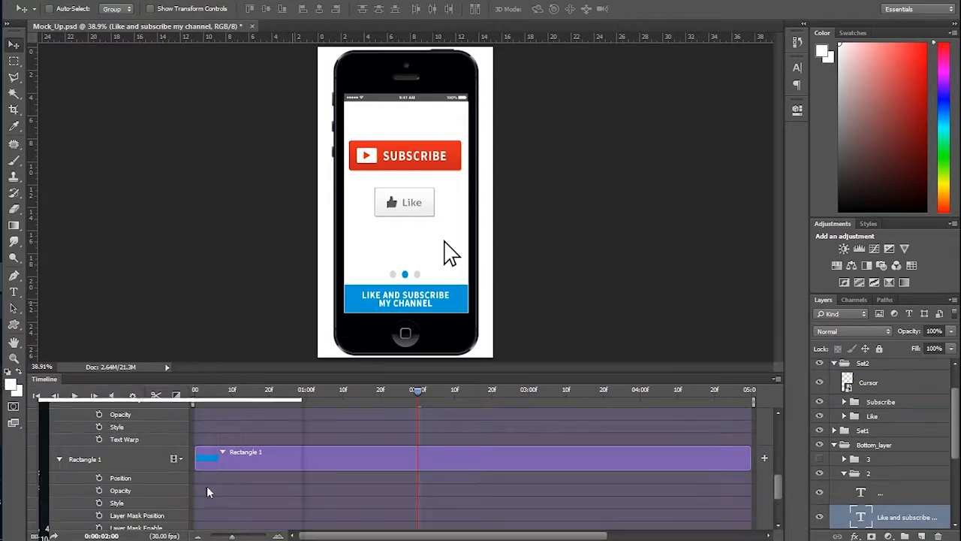
{"action": "scroll", "coordinate": [301, 486], "scroll_direction": "down", "scroll_amount": 4}
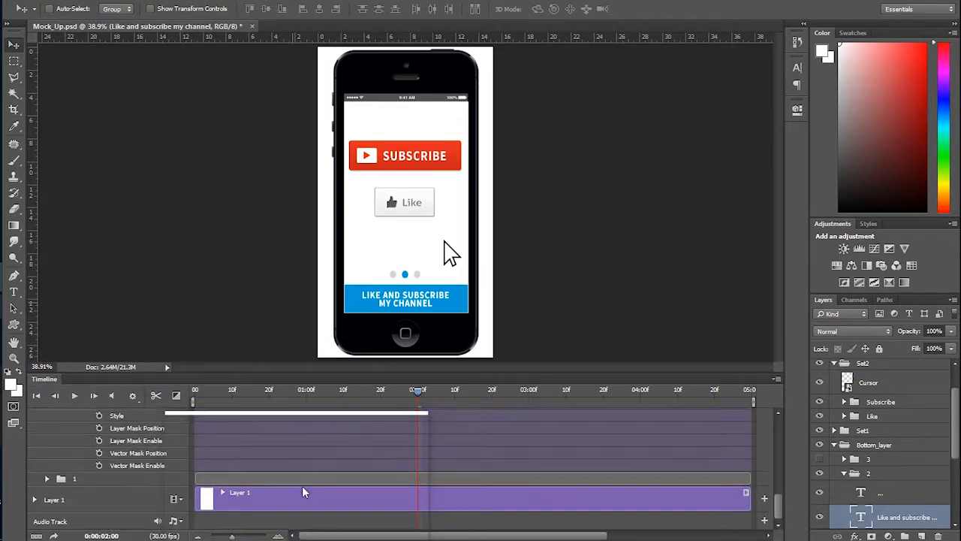
{"action": "scroll", "coordinate": [110, 483], "scroll_direction": "up", "scroll_amount": 2}
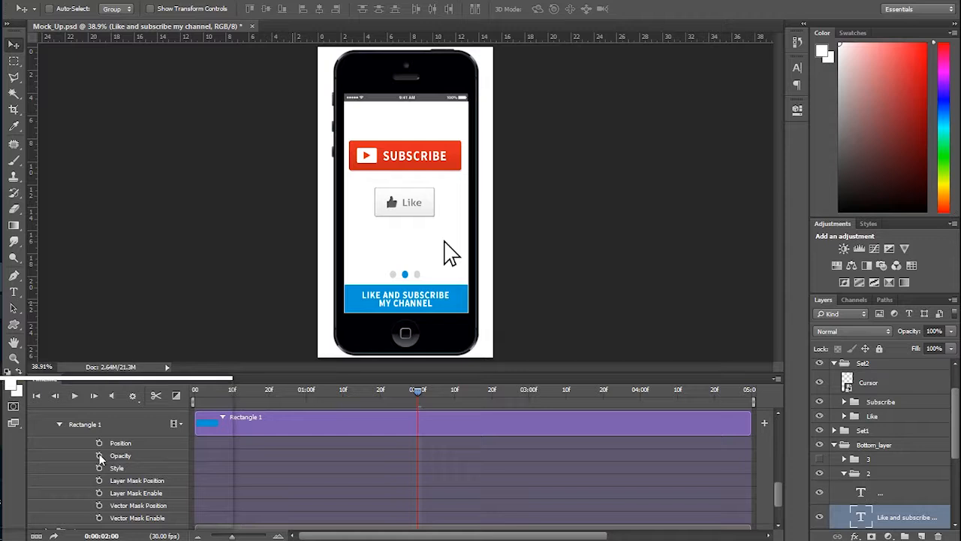
{"action": "left_click_drag", "start_coordinate": [421, 392], "coordinate": [380, 404]}
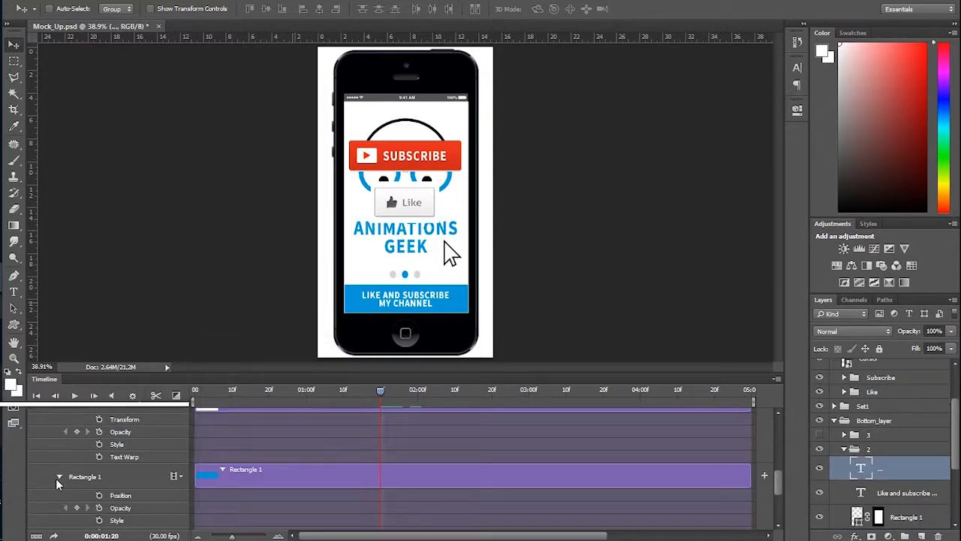
{"action": "left_click", "coordinate": [59, 477]}
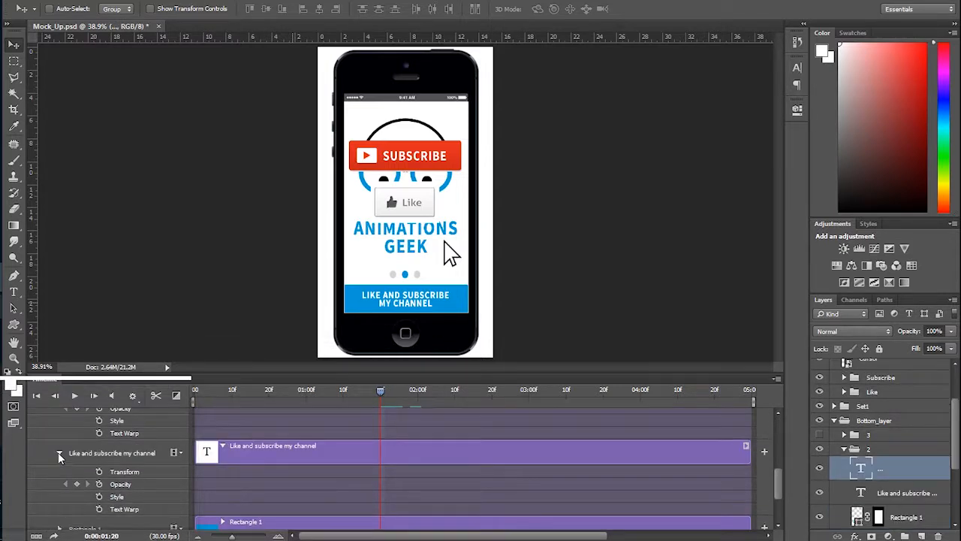
{"action": "left_click", "coordinate": [58, 453]}
{"action": "left_click", "coordinate": [59, 430]}
{"action": "scroll", "coordinate": [58, 433], "scroll_direction": "up", "scroll_amount": 2}
{"action": "left_click", "coordinate": [48, 474]}
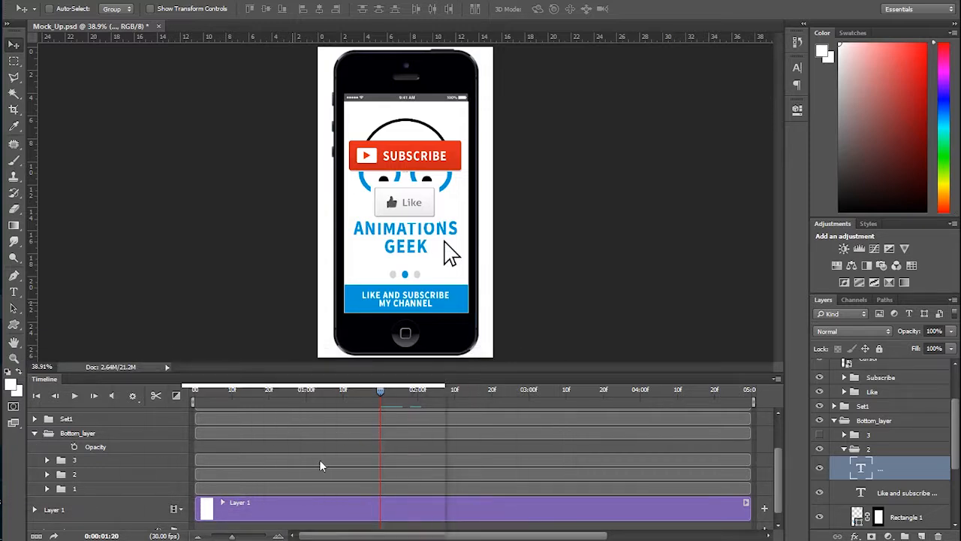
{"action": "left_click", "coordinate": [35, 434]}
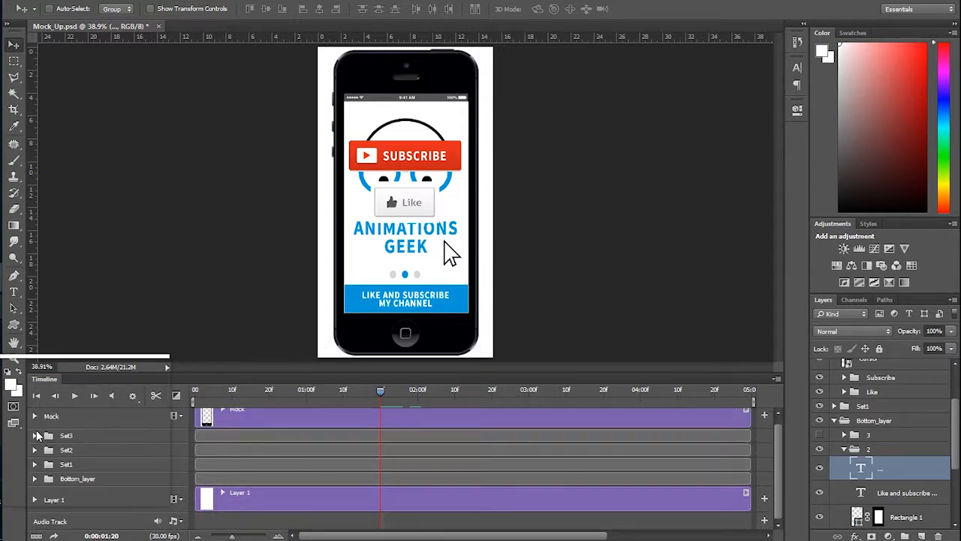
Enable Opacity keyframing at 01:20f on the Set2 group and on group 2 in Bottom_layer.
{"action": "scroll", "coordinate": [179, 458], "scroll_direction": "up", "scroll_amount": 1}
{"action": "scroll", "coordinate": [180, 458], "scroll_direction": "down", "scroll_amount": 1}
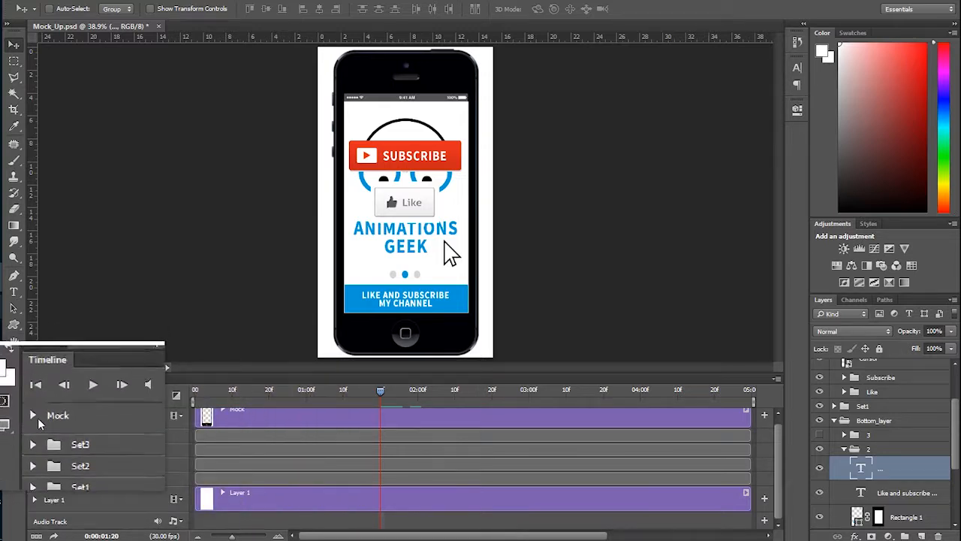
{"action": "left_click", "coordinate": [37, 451]}
{"action": "left_click", "coordinate": [34, 450]}
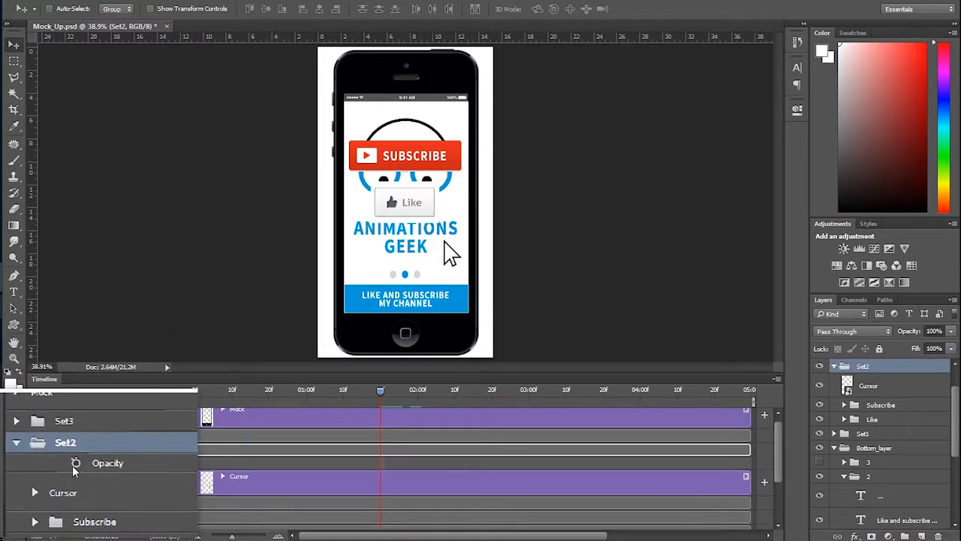
{"action": "scroll", "coordinate": [43, 495], "scroll_direction": "down", "scroll_amount": 5}
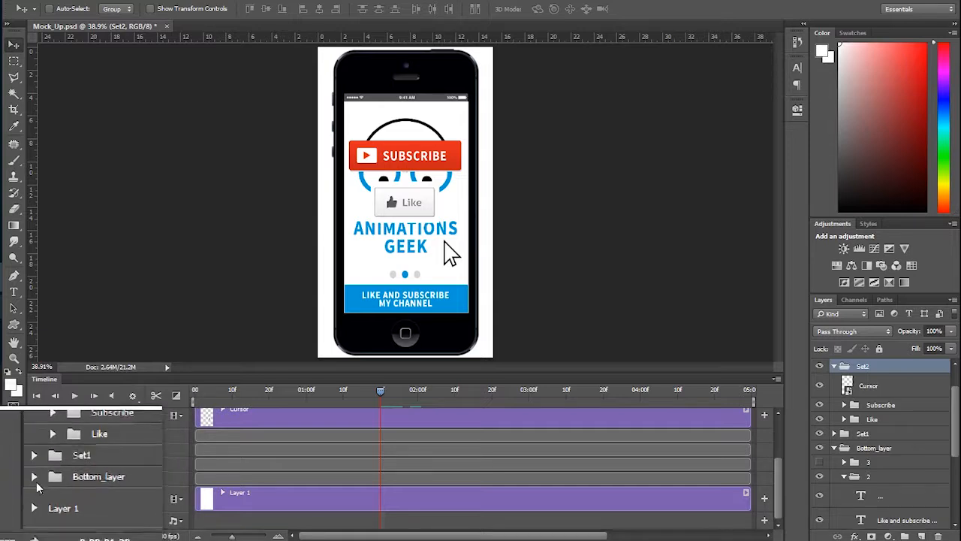
{"action": "left_click", "coordinate": [35, 479]}
{"action": "scroll", "coordinate": [39, 480], "scroll_direction": "down", "scroll_amount": 4}
{"action": "left_click", "coordinate": [47, 465]}
{"action": "left_click", "coordinate": [105, 486]}
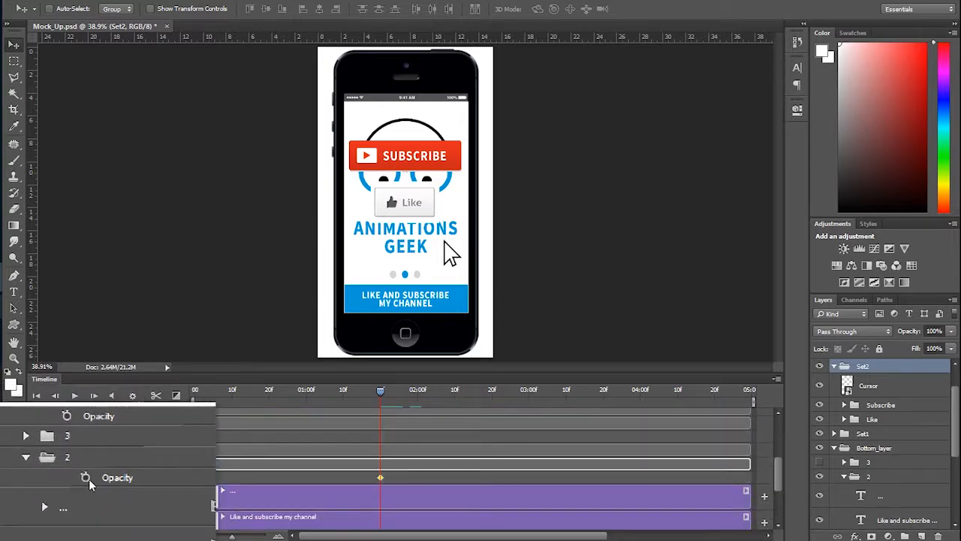
Add Opacity keyframes at 02:00f to group 2 in Bottom_layer and to Set2.
{"action": "left_click_drag", "start_coordinate": [383, 390], "coordinate": [405, 390]}
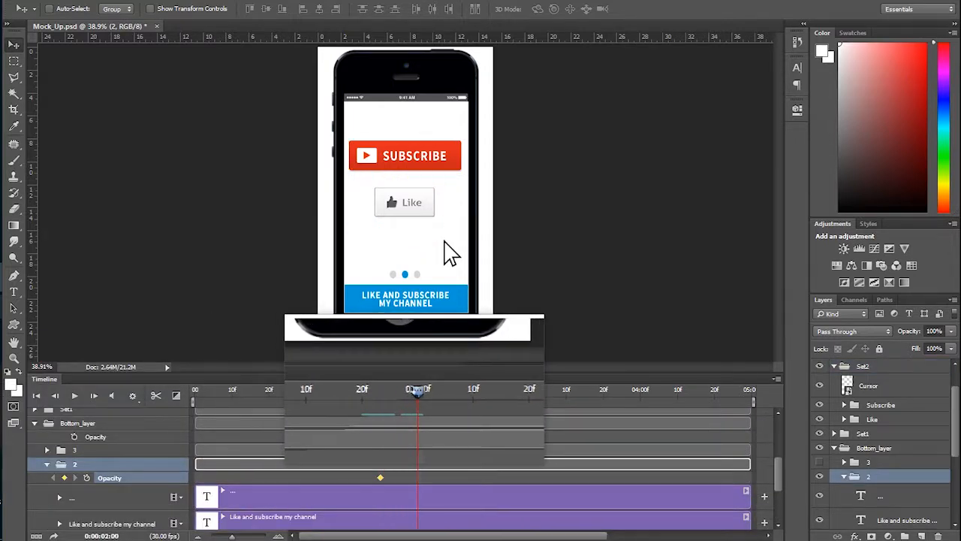
{"action": "left_click", "coordinate": [64, 477]}
{"action": "scroll", "coordinate": [59, 472], "scroll_direction": "up", "scroll_amount": 2}
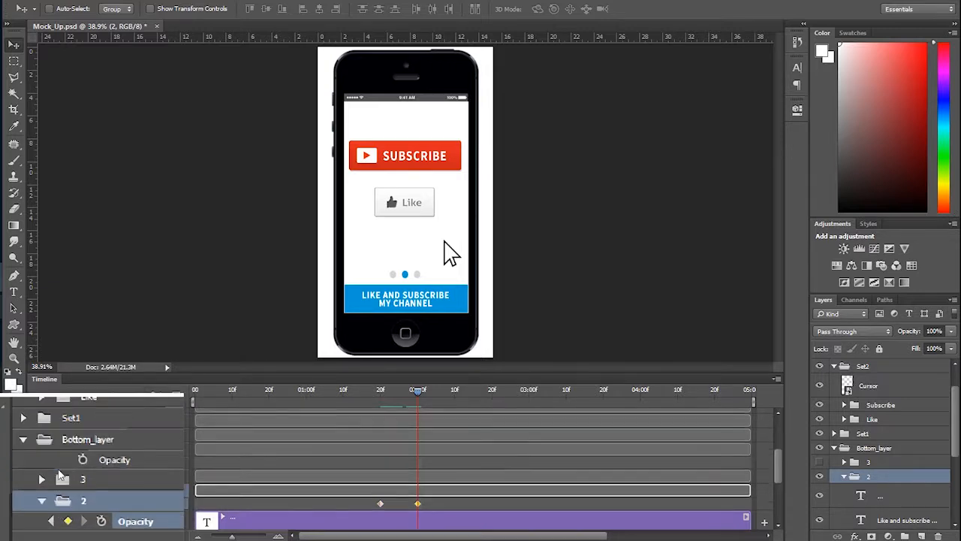
{"action": "scroll", "coordinate": [60, 474], "scroll_direction": "up", "scroll_amount": 2}
{"action": "scroll", "coordinate": [59, 472], "scroll_direction": "up", "scroll_amount": 3}
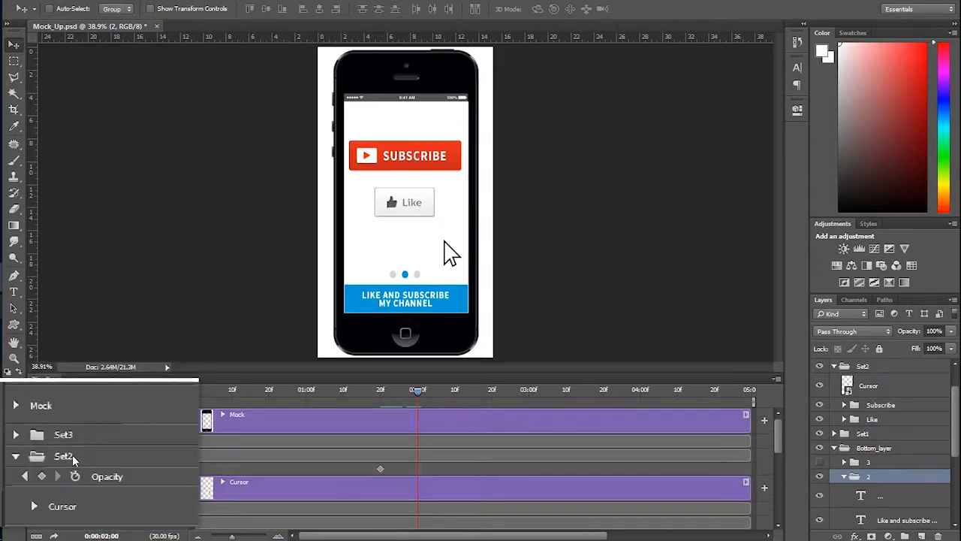
{"action": "left_click", "coordinate": [53, 471]}
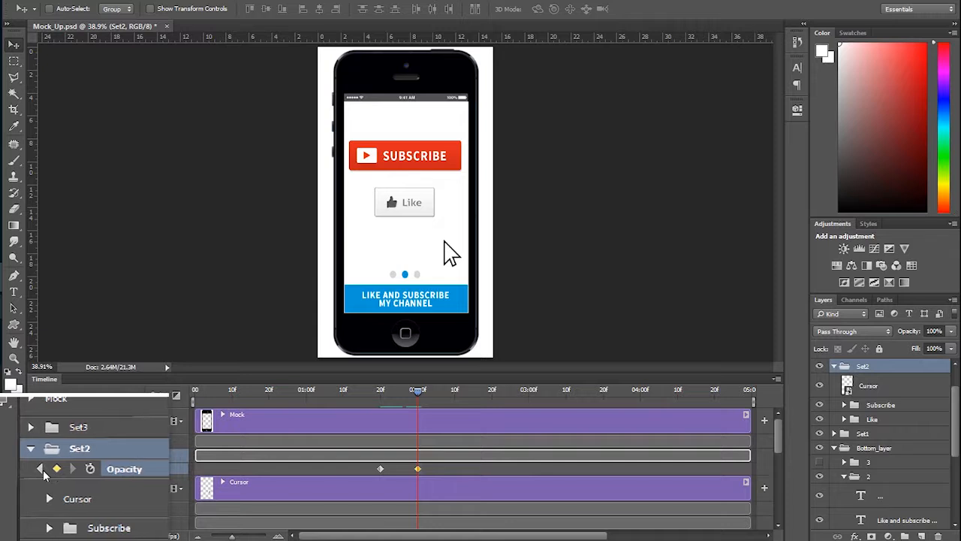
Set the opacity of both Set2 and group 2 in Bottom_layer to 0% at their 01:20f keyframes.
{"action": "left_click", "coordinate": [36, 469]}
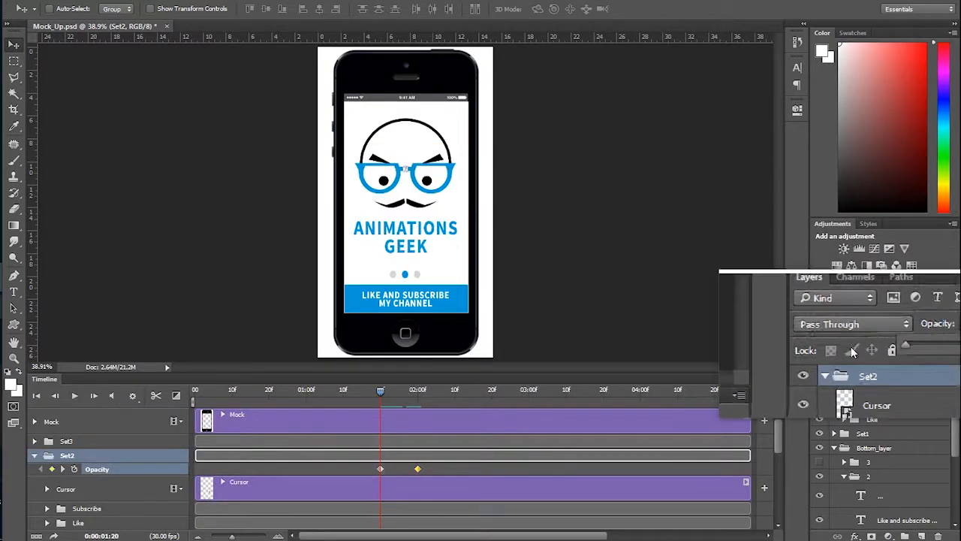
{"action": "scroll", "coordinate": [51, 471], "scroll_direction": "down", "scroll_amount": 5}
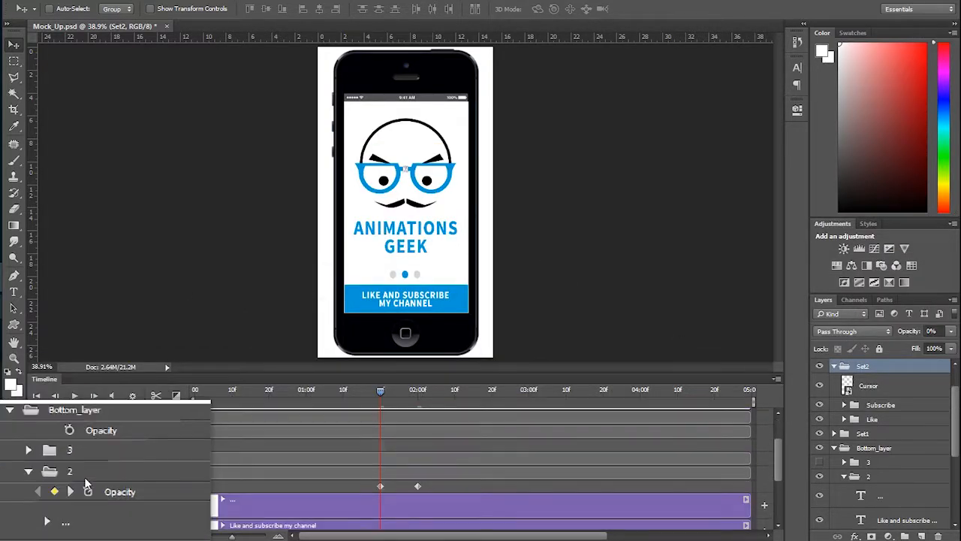
{"action": "scroll", "coordinate": [84, 482], "scroll_direction": "up", "scroll_amount": 2}
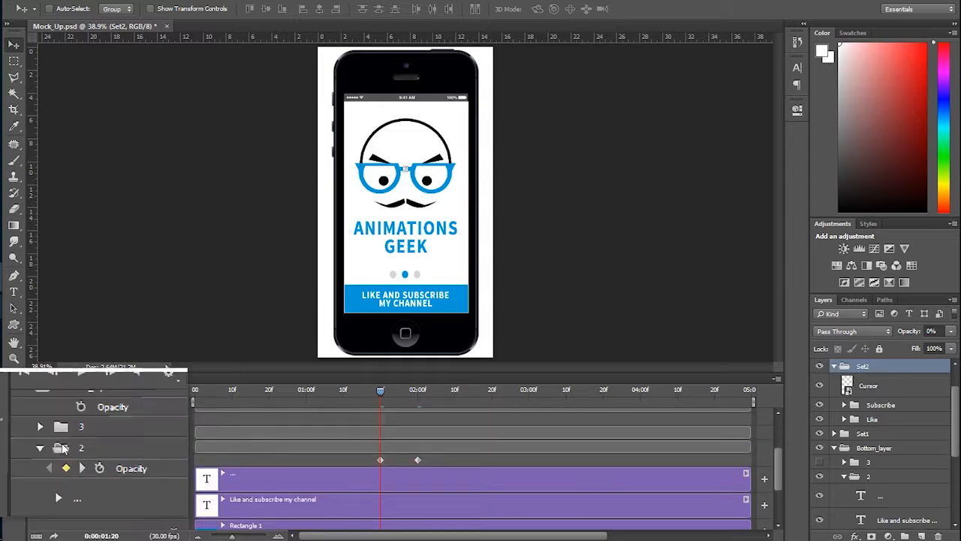
{"action": "left_click", "coordinate": [126, 447]}
{"action": "left_click_drag", "start_coordinate": [949, 334], "coordinate": [871, 351]}
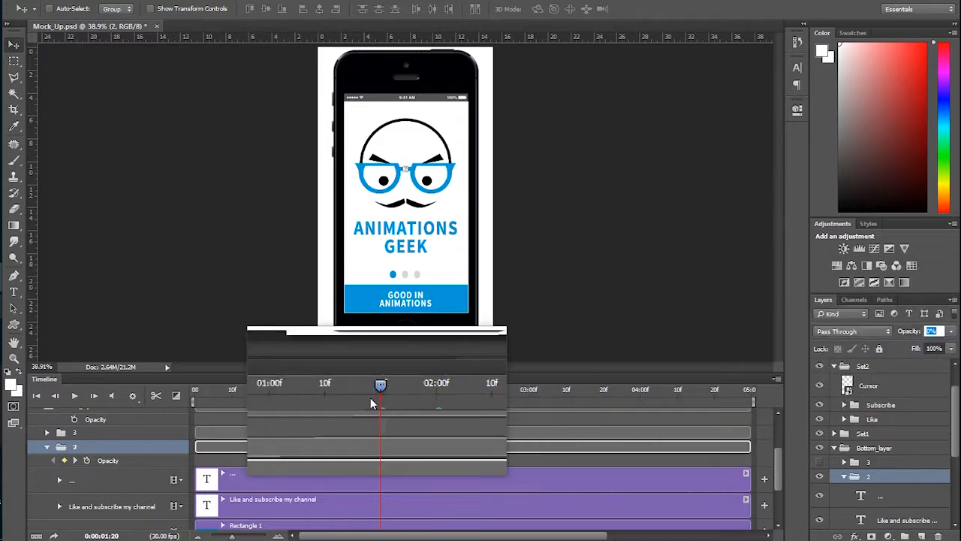
Preview the transition, then shift group 2's Opacity keyframes later so that its fade-in ends at about 02:05f.
{"action": "left_click_drag", "start_coordinate": [373, 392], "coordinate": [348, 392]}
{"action": "key", "text": "space"}
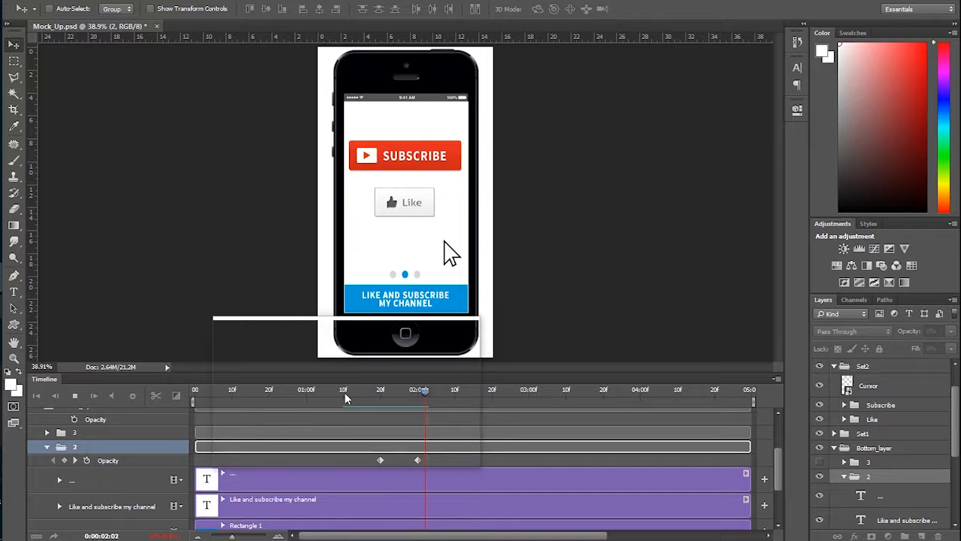
{"action": "left_click", "coordinate": [378, 390]}
{"action": "left_click_drag", "start_coordinate": [380, 460], "coordinate": [439, 459]}
{"action": "left_click", "coordinate": [47, 446]}
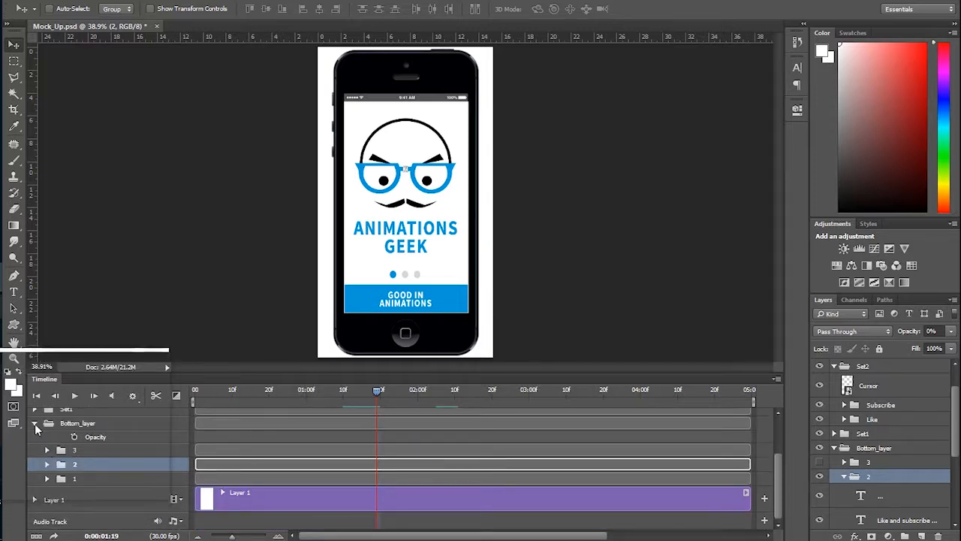
Move Set2's two Opacity keyframes to 01:25f and 02:05f and preview the transition.
{"action": "left_click", "coordinate": [34, 424]}
{"action": "left_click", "coordinate": [35, 447]}
{"action": "left_click_drag", "start_coordinate": [373, 396], "coordinate": [400, 393]}
{"action": "left_click_drag", "start_coordinate": [379, 460], "coordinate": [398, 459]}
{"action": "left_click_drag", "start_coordinate": [401, 391], "coordinate": [435, 392]}
{"action": "left_click_drag", "start_coordinate": [418, 460], "coordinate": [436, 459]}
{"action": "left_click_drag", "start_coordinate": [403, 391], "coordinate": [342, 396]}
{"action": "key", "text": "space"}
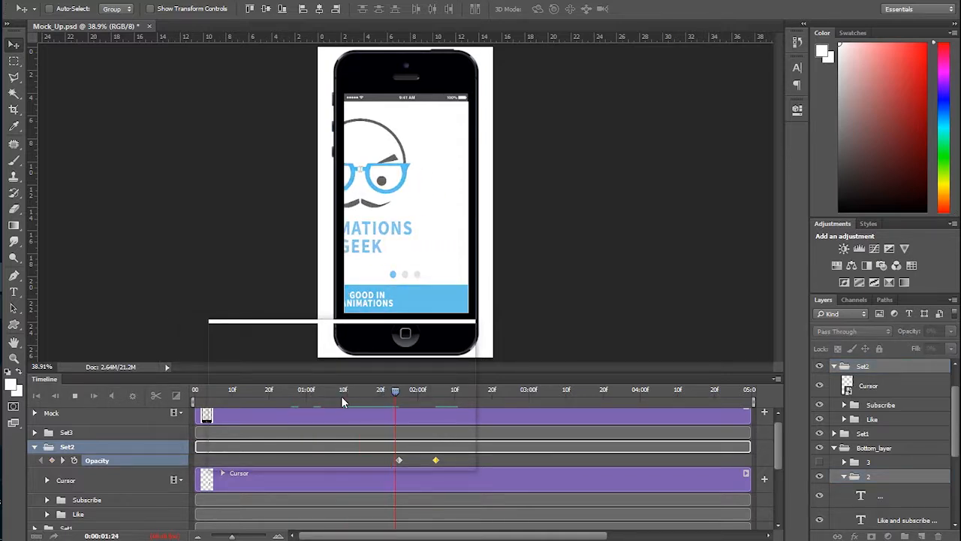
{"action": "left_click", "coordinate": [455, 391]}
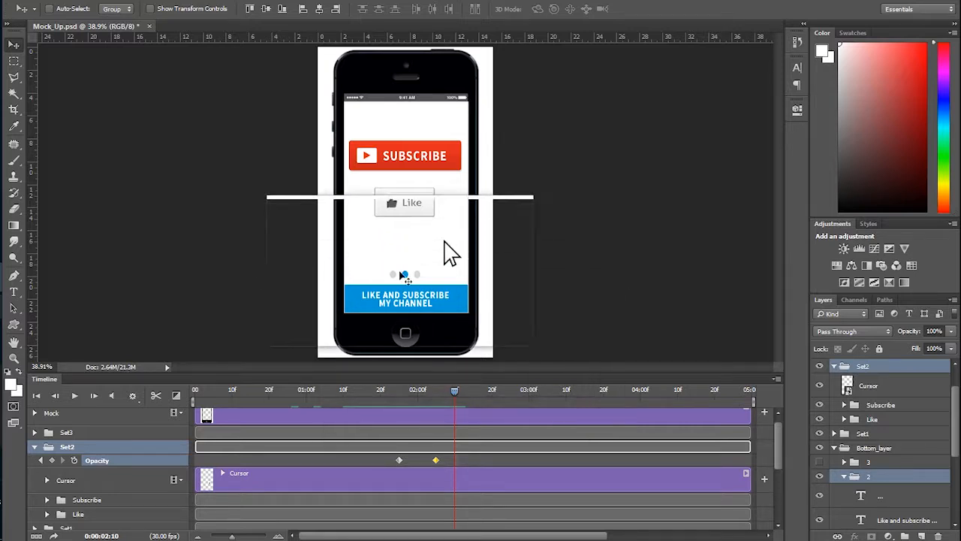
Collapse Bottom_layer and enable Transform keyframing on Set2's Cursor layer at 02:10f, leaving the playhead at 02:20f.
{"action": "left_click_drag", "start_coordinate": [455, 391], "coordinate": [462, 392]}
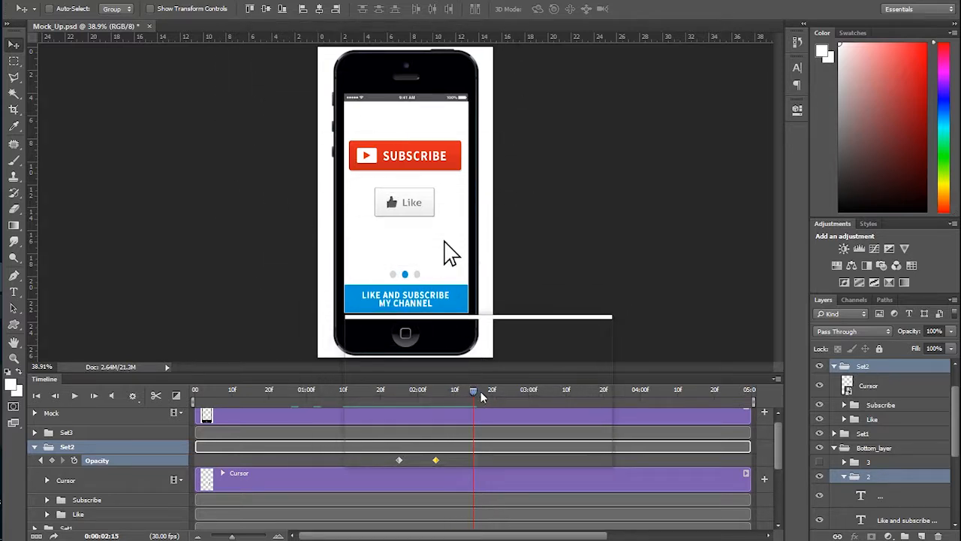
{"action": "left_click", "coordinate": [834, 449]}
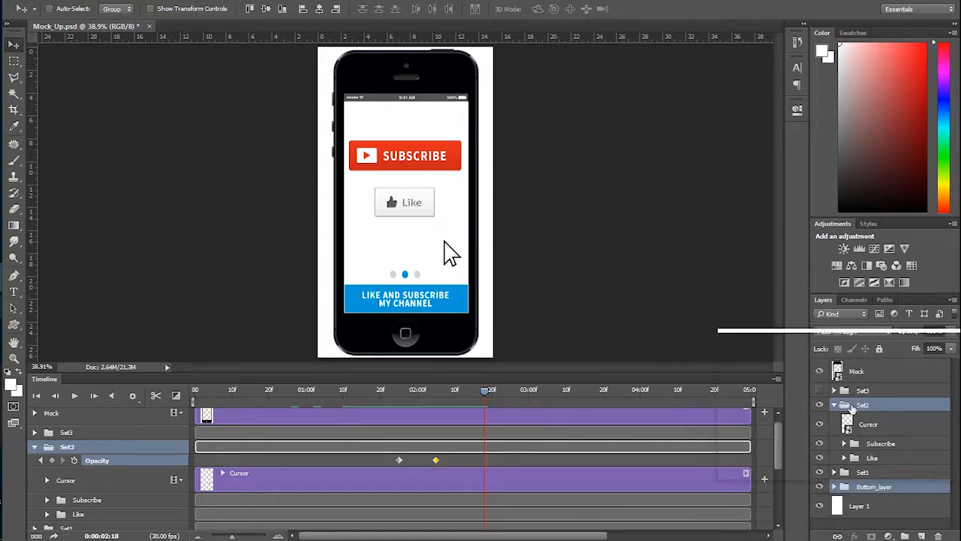
{"action": "left_click", "coordinate": [536, 472]}
{"action": "left_click_drag", "start_coordinate": [457, 393], "coordinate": [492, 393]}
{"action": "left_click", "coordinate": [47, 480]}
{"action": "left_click", "coordinate": [86, 472]}
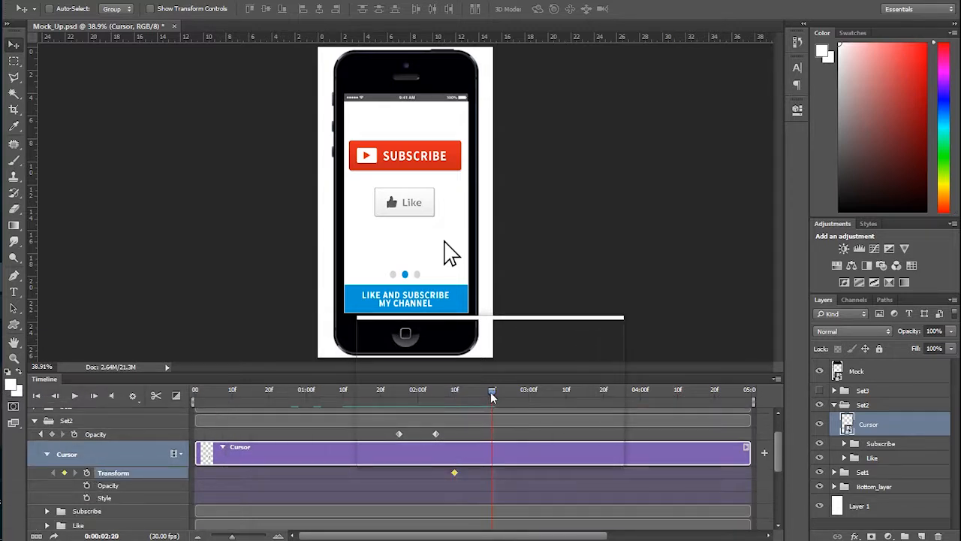